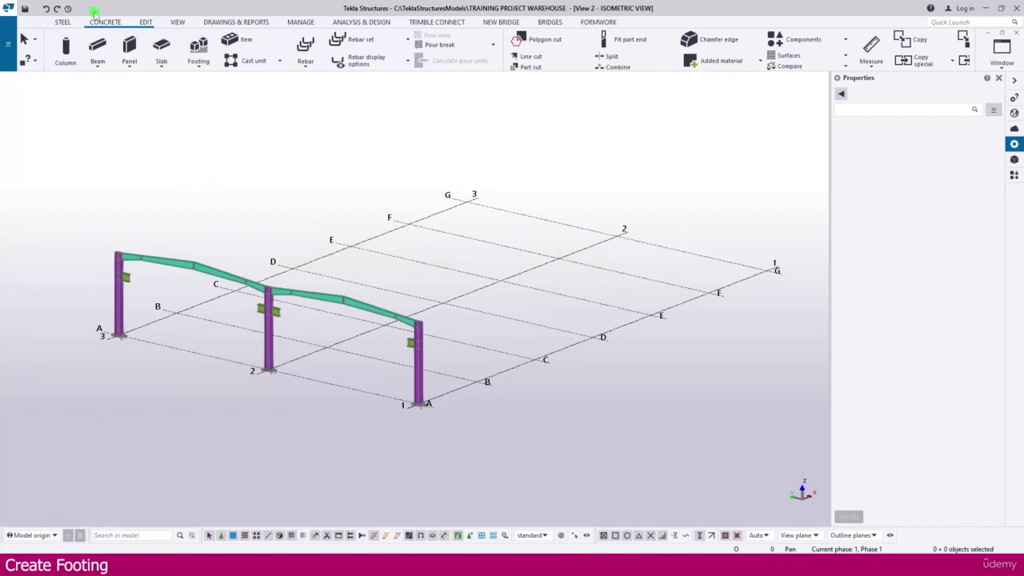
Start the Pad footing command and open the footing's profile value for editing
{"action": "left_click", "coordinate": [198, 58]}
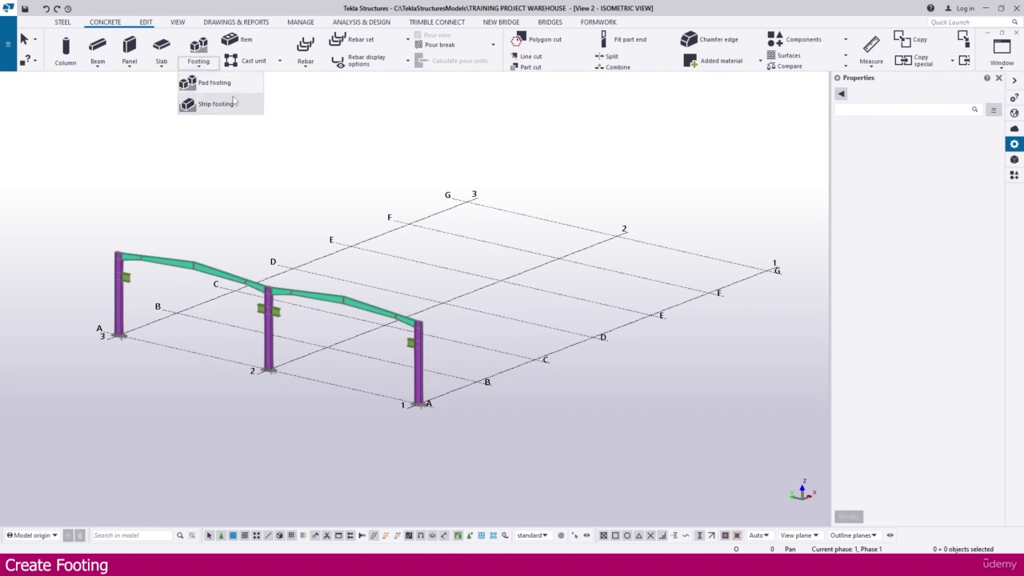
{"action": "left_click", "coordinate": [214, 85]}
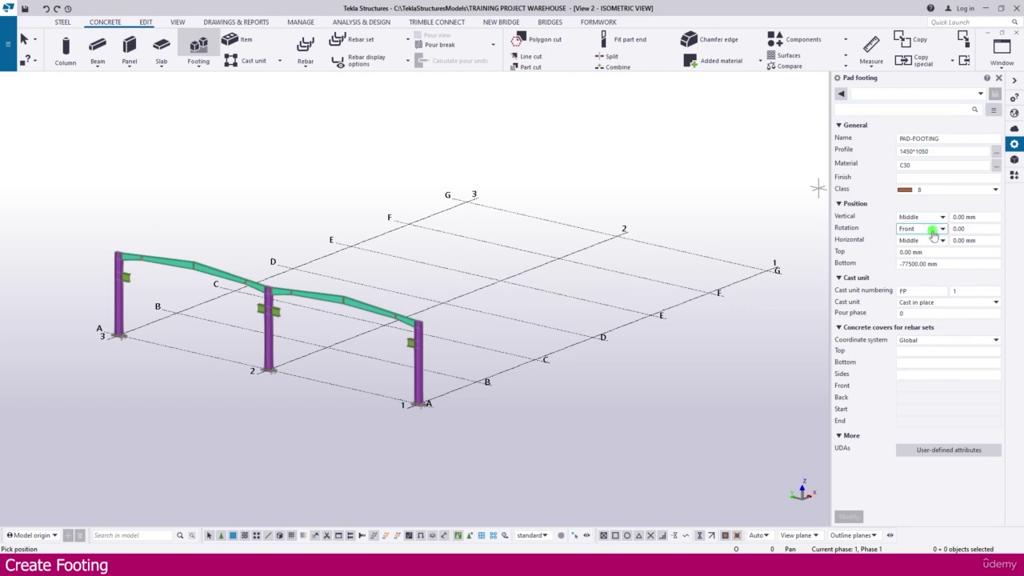
{"action": "left_click", "coordinate": [920, 151]}
Switch to the grid elevation PDF in Adobe Reader and examine the footing depth, grout thickness and base plate dimensions in section A-A
{"action": "left_click", "coordinate": [585, 562]}
{"action": "scroll", "coordinate": [379, 367], "scroll_direction": "down", "scroll_amount": 3, "text": "ctrl"}
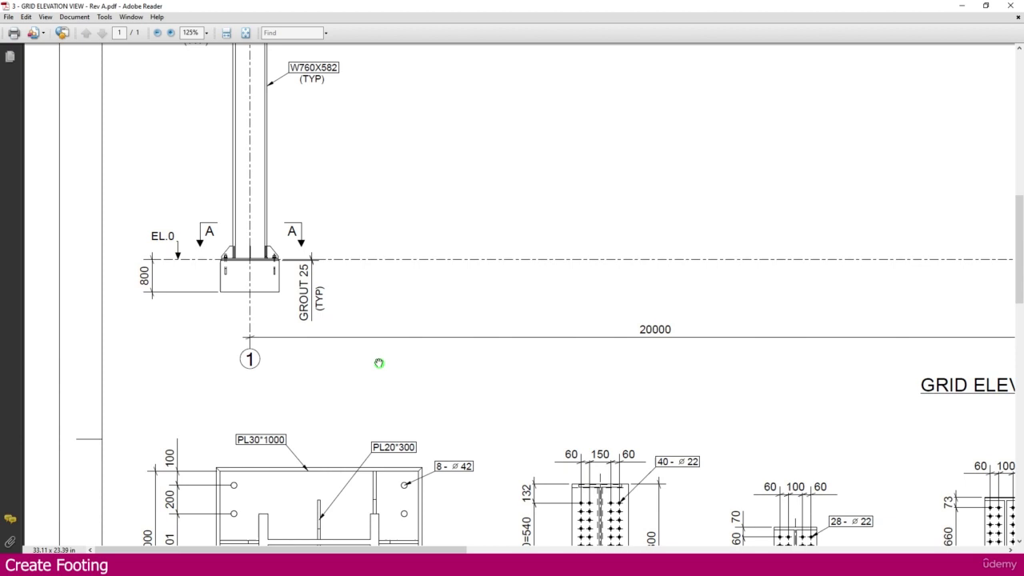
{"action": "scroll", "coordinate": [379, 363], "scroll_direction": "down", "scroll_amount": 1, "text": "ctrl"}
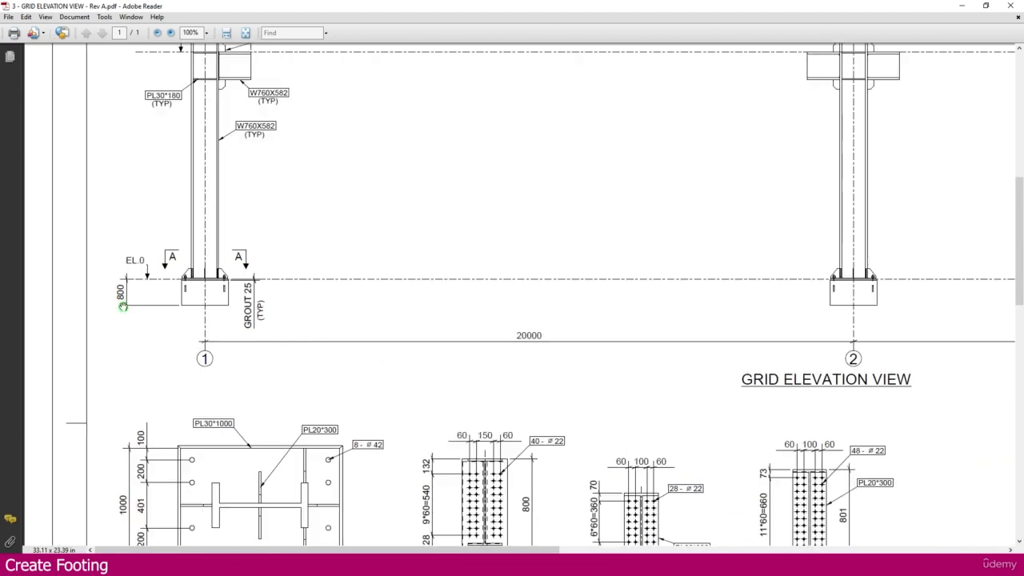
{"action": "scroll", "coordinate": [122, 308], "scroll_direction": "up", "scroll_amount": 3, "text": "ctrl"}
{"action": "scroll", "coordinate": [301, 282], "scroll_direction": "up", "scroll_amount": 2, "text": "ctrl"}
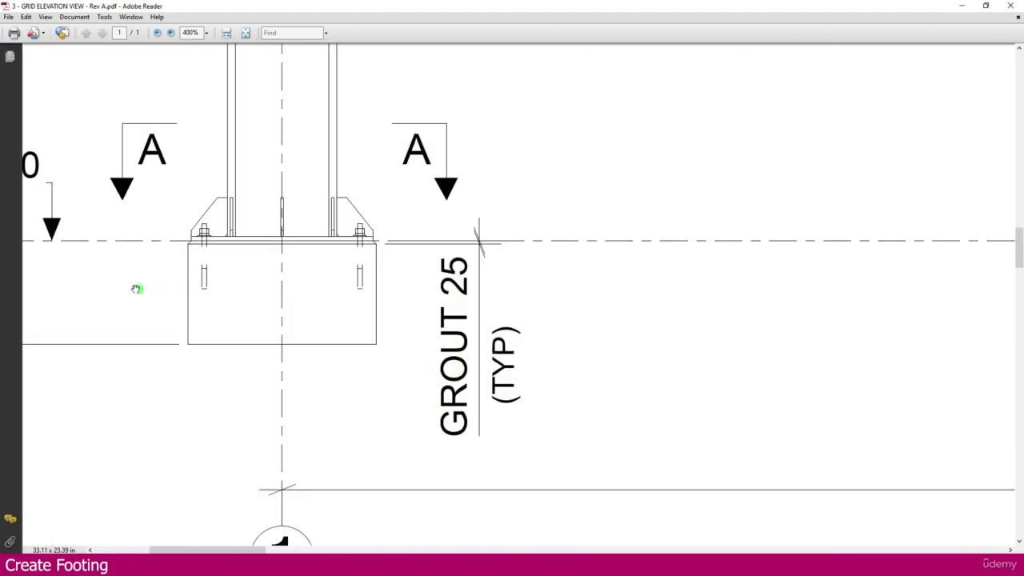
{"action": "scroll", "coordinate": [232, 288], "scroll_direction": "down", "scroll_amount": 2, "text": "ctrl"}
{"action": "scroll", "coordinate": [286, 275], "scroll_direction": "up", "scroll_amount": 1, "text": "ctrl"}
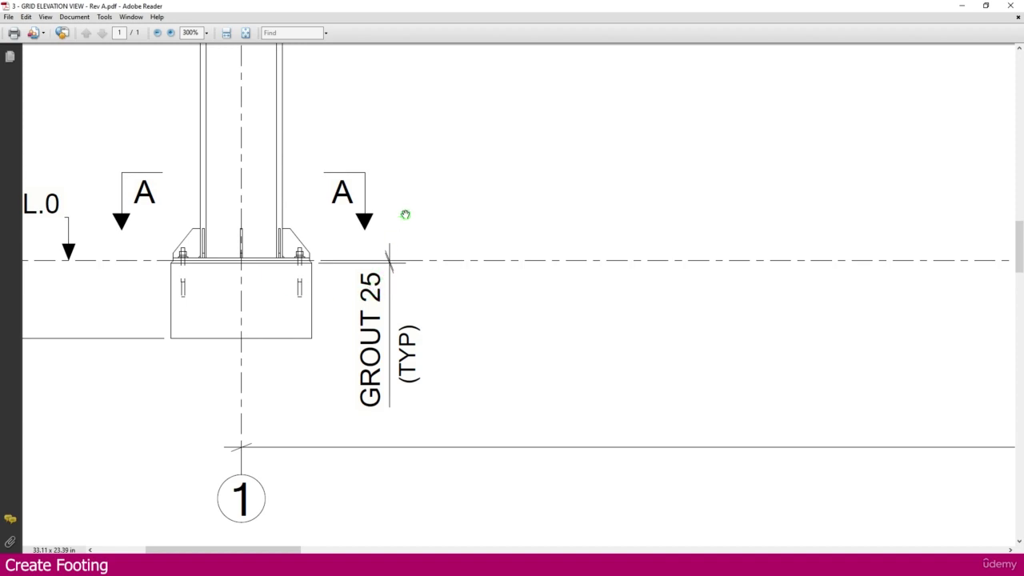
{"action": "scroll", "coordinate": [405, 214], "scroll_direction": "down", "scroll_amount": 5, "text": "ctrl"}
{"action": "scroll", "coordinate": [178, 415], "scroll_direction": "up", "scroll_amount": 2, "text": "ctrl"}
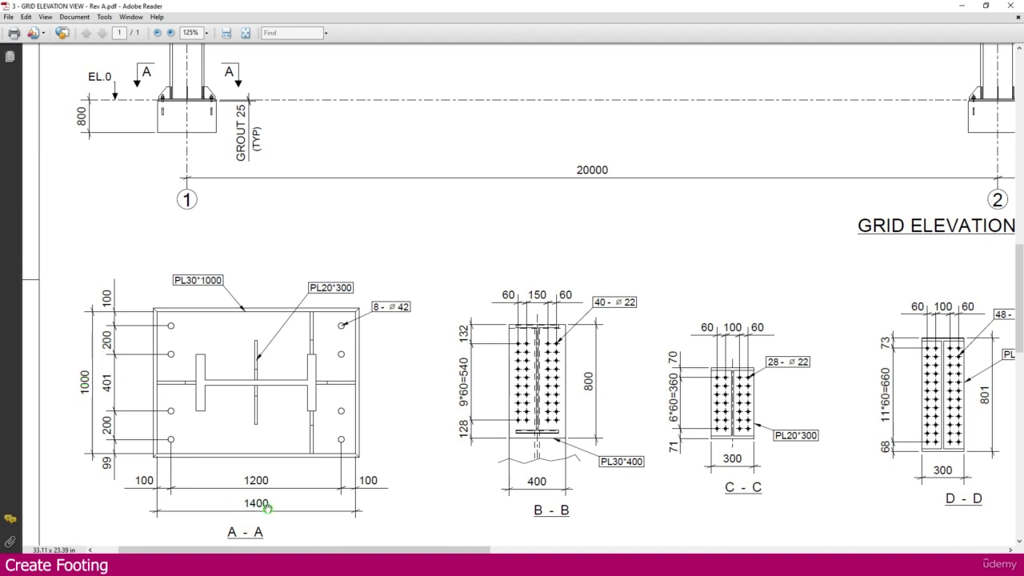
{"action": "scroll", "coordinate": [275, 441], "scroll_direction": "down", "scroll_amount": 2, "text": "ctrl"}
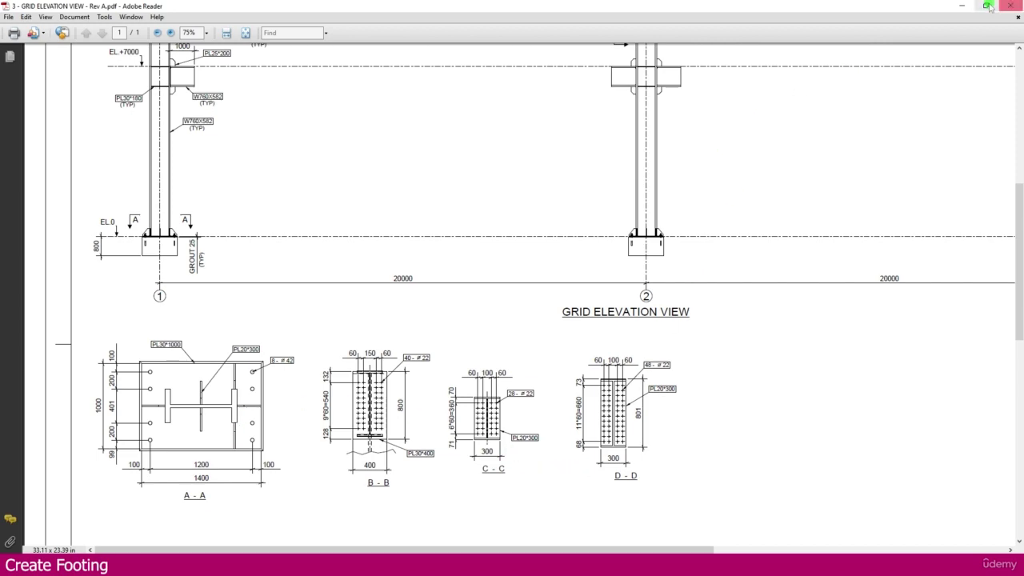
{"action": "left_click", "coordinate": [963, 5]}
Back in Tekla Structures, name the pad footing FOOTING and set its profile to 1450*1050
{"action": "middle_click_drag", "start_coordinate": [635, 199], "coordinate": [544, 195], "text": "ctrl"}
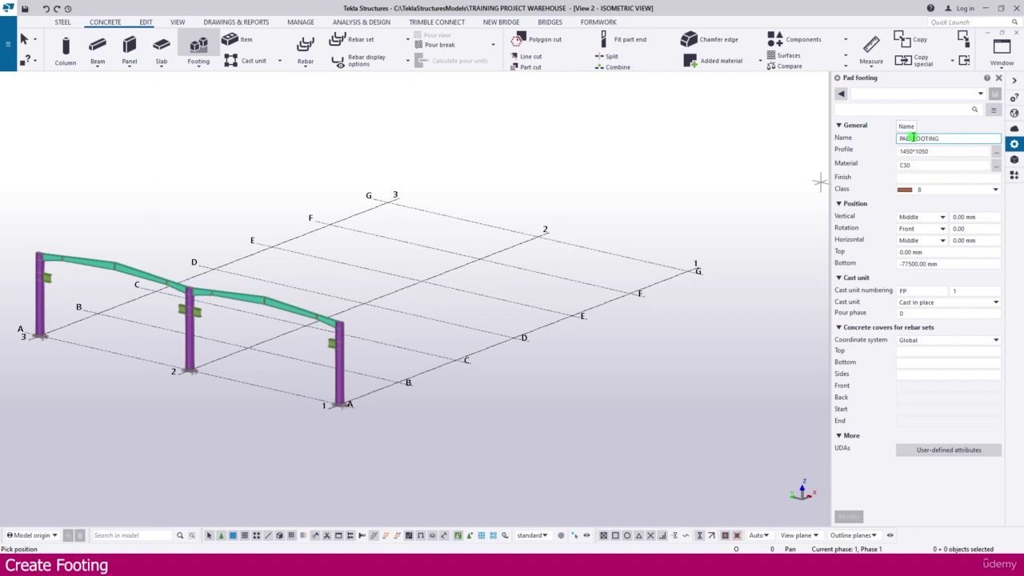
{"action": "left_click_drag", "start_coordinate": [913, 138], "coordinate": [867, 136]}
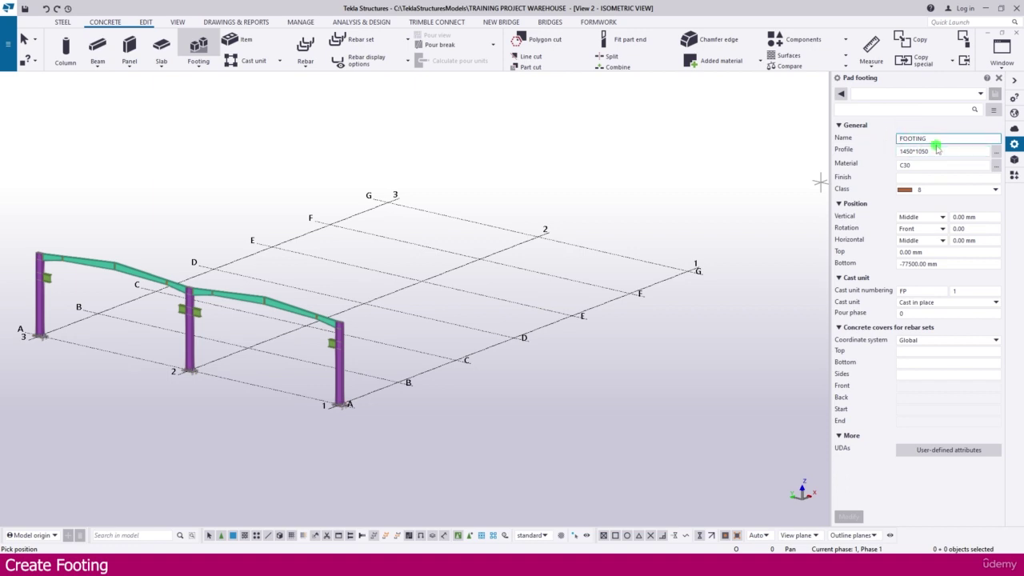
{"action": "left_click", "coordinate": [904, 150]}
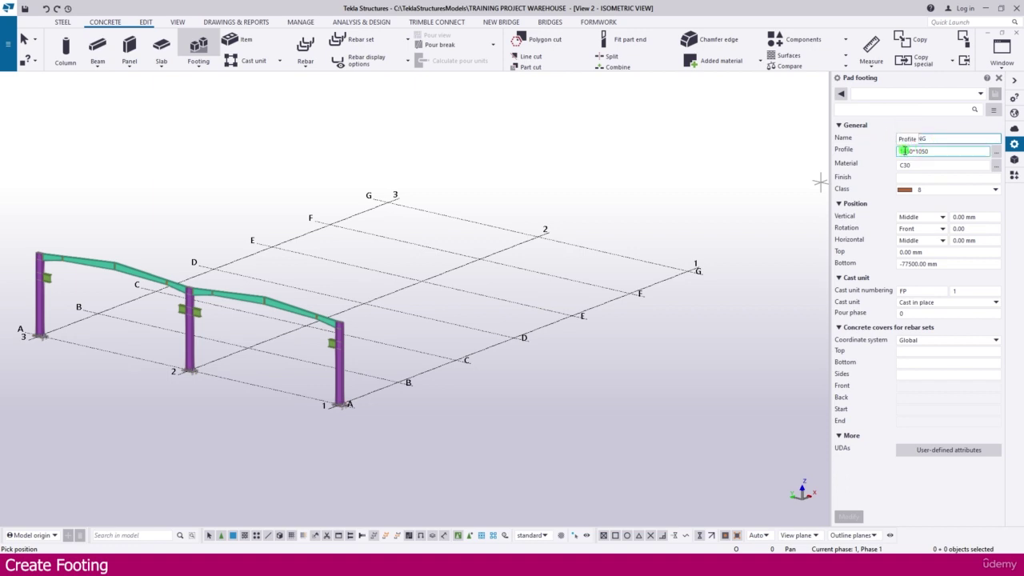
{"action": "left_click", "coordinate": [909, 150]}
{"action": "left_click", "coordinate": [909, 151]}
{"action": "left_click", "coordinate": [945, 150]}
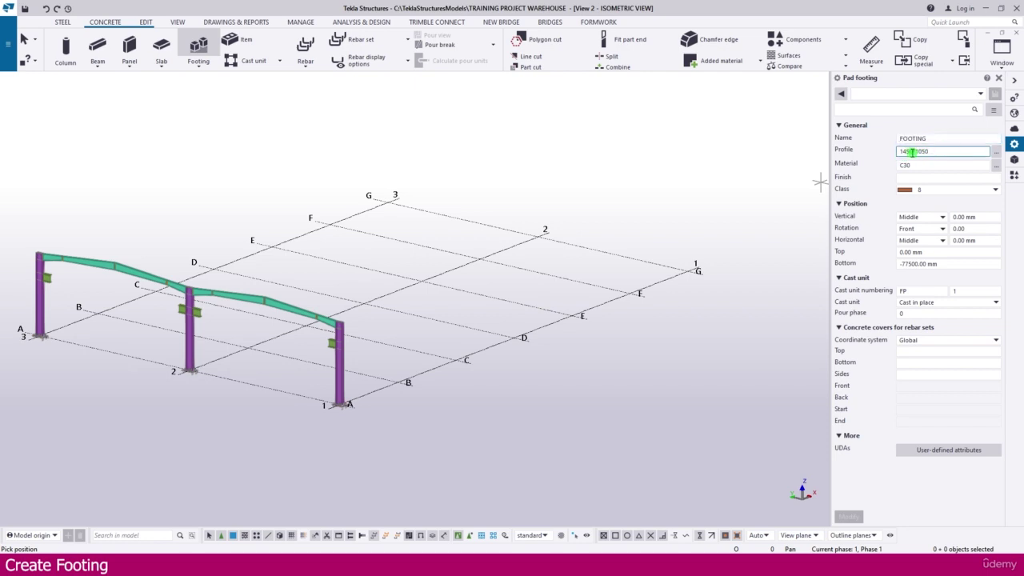
{"action": "left_click_drag", "start_coordinate": [952, 152], "coordinate": [845, 148]}
{"action": "type", "text": "14"}
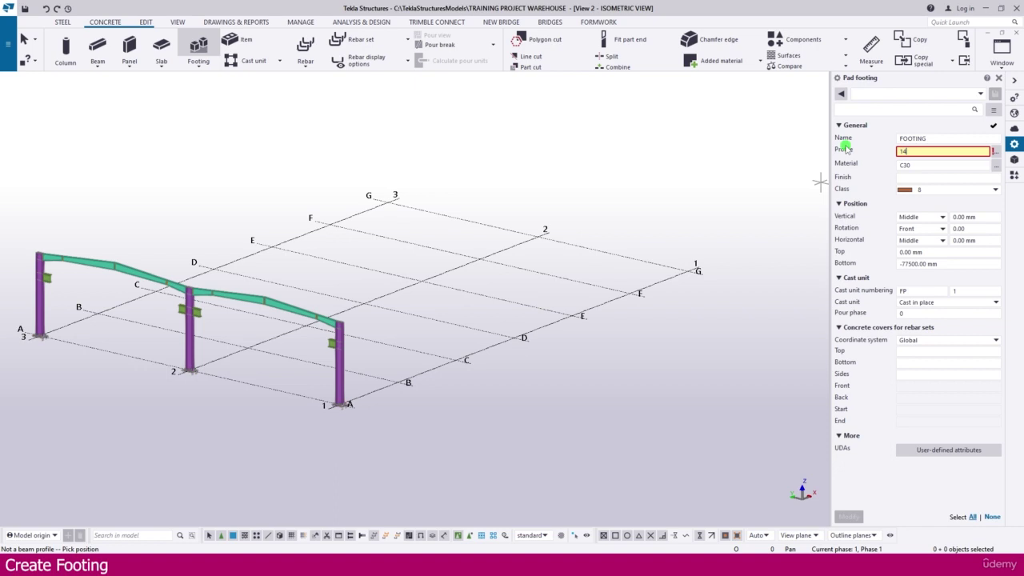
{"action": "type", "text": "50*1050"}
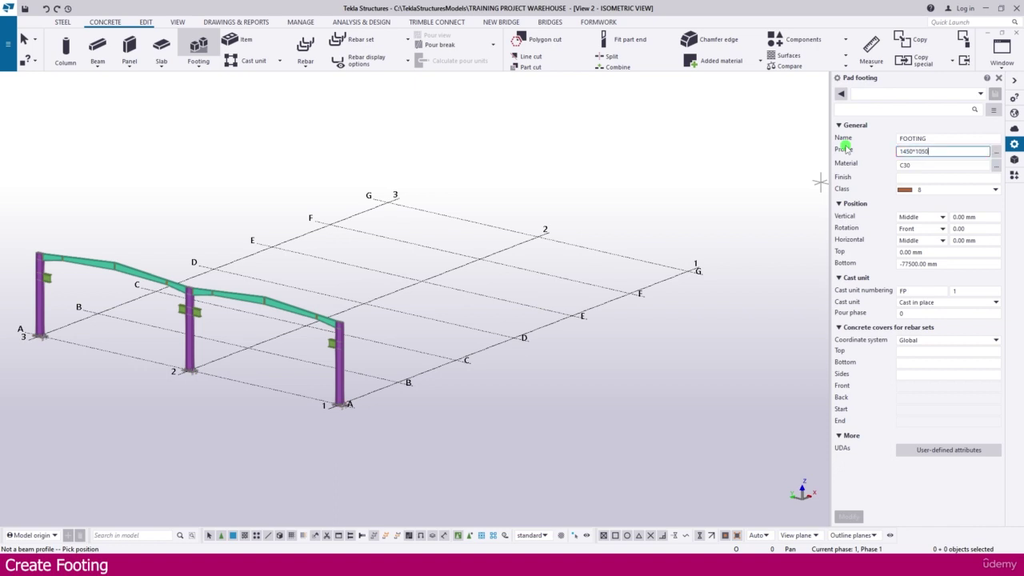
{"action": "key", "text": "Tab"}
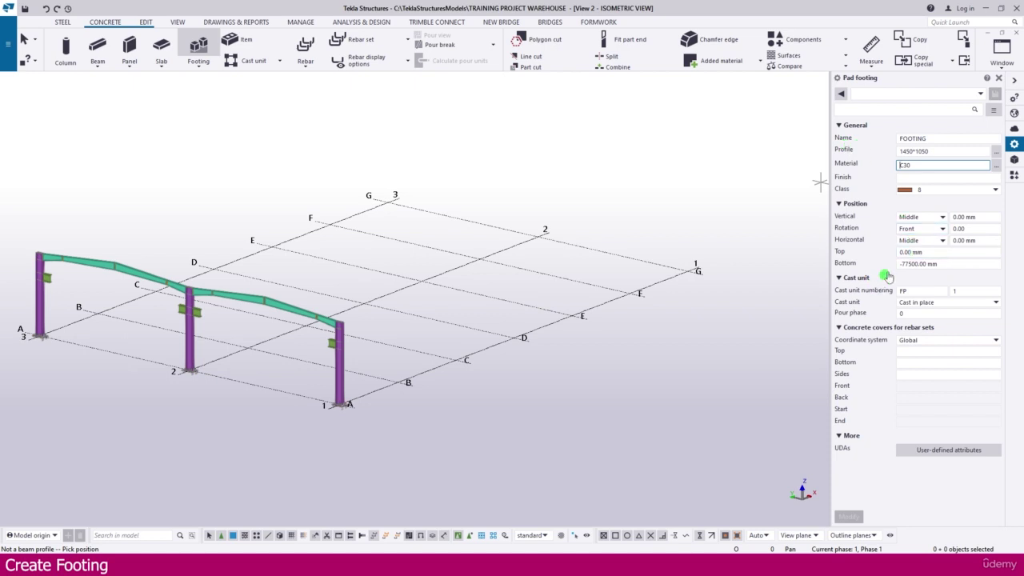
Set the pad footing's bottom level to -800 mm and top level to -25 mm, checking both against the grid elevation PDF
{"action": "left_click_drag", "start_coordinate": [942, 264], "coordinate": [910, 265]}
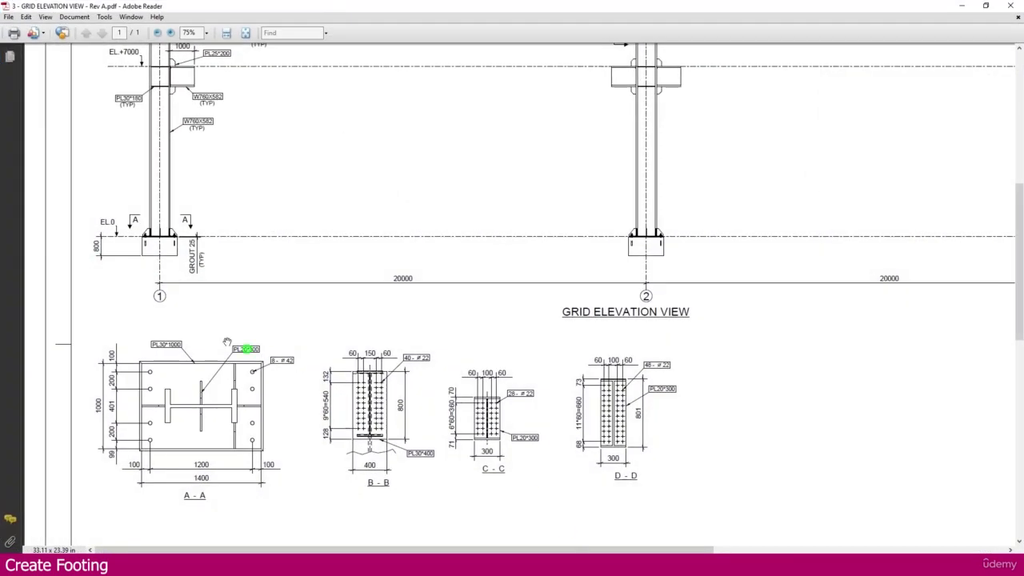
{"action": "scroll", "coordinate": [120, 240], "scroll_direction": "up", "scroll_amount": 3, "text": "ctrl"}
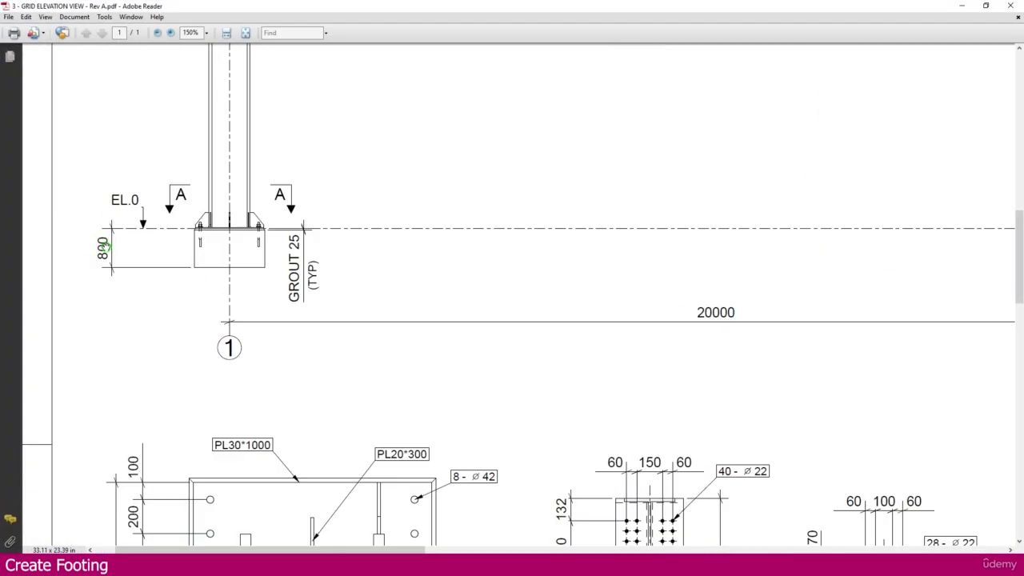
{"action": "scroll", "coordinate": [281, 232], "scroll_direction": "up", "scroll_amount": 2, "text": "ctrl"}
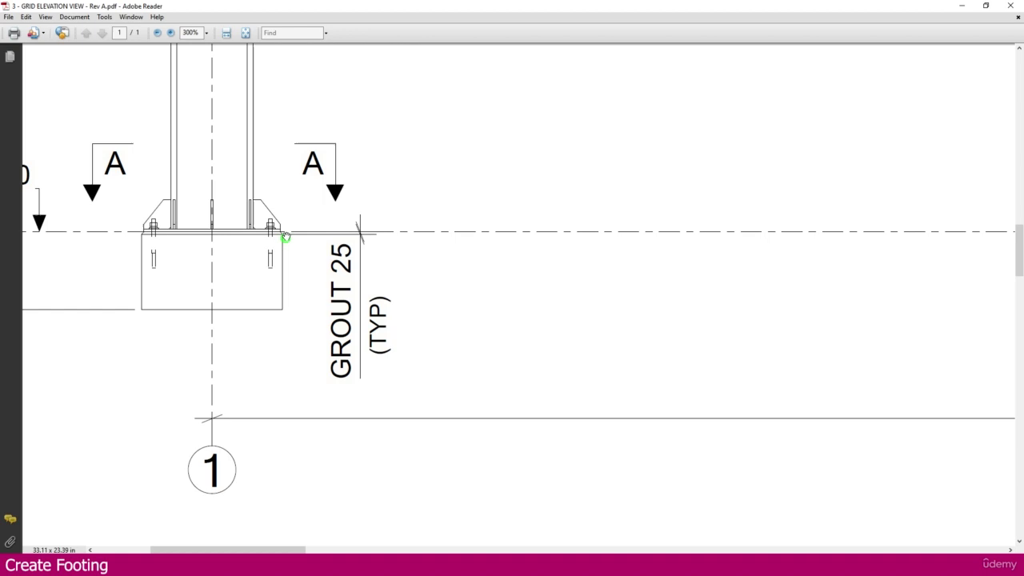
{"action": "scroll", "coordinate": [344, 256], "scroll_direction": "down", "scroll_amount": 1, "text": "ctrl"}
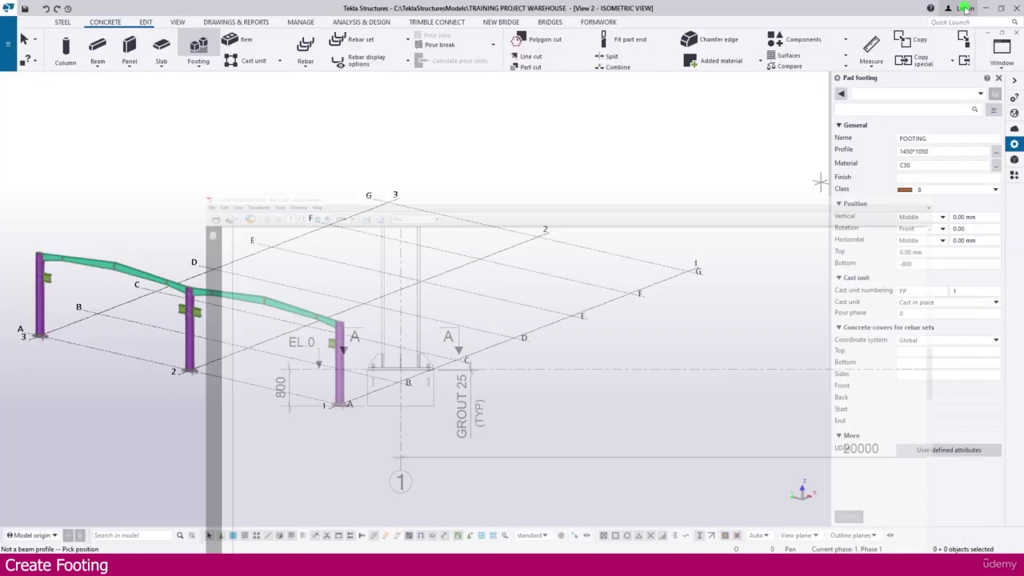
{"action": "left_click", "coordinate": [962, 5]}
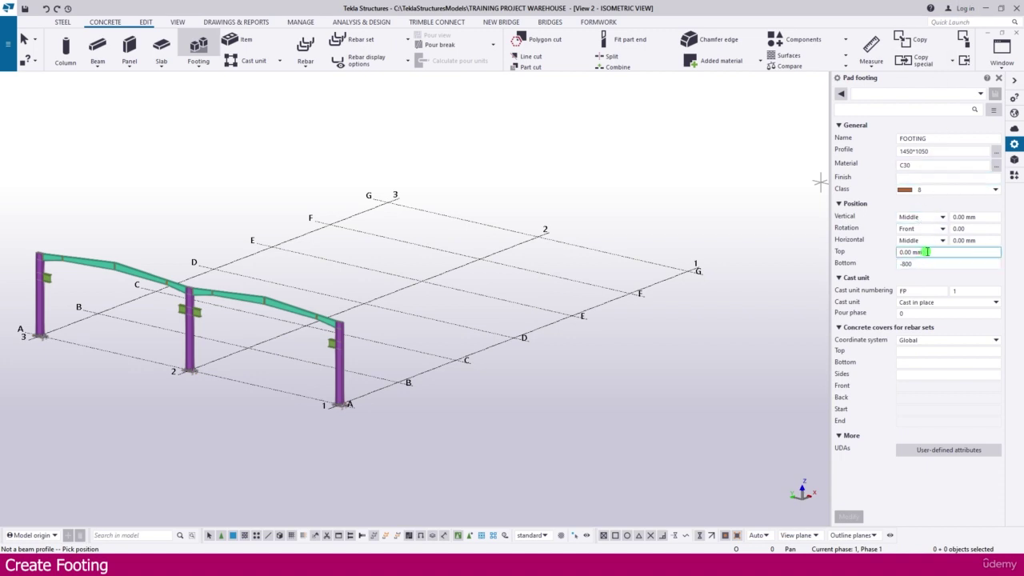
{"action": "left_click", "coordinate": [897, 252]}
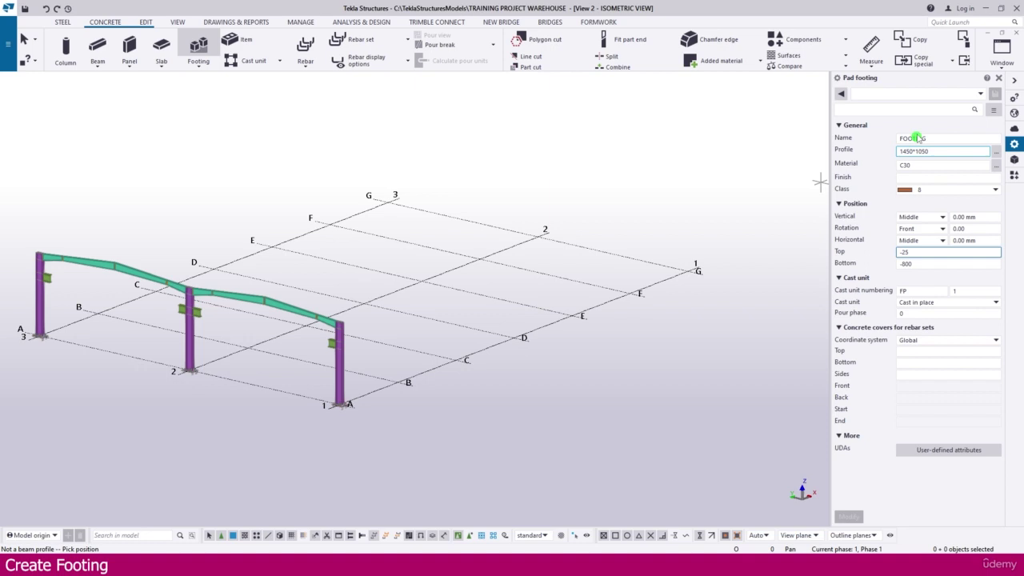
{"action": "left_click", "coordinate": [910, 315]}
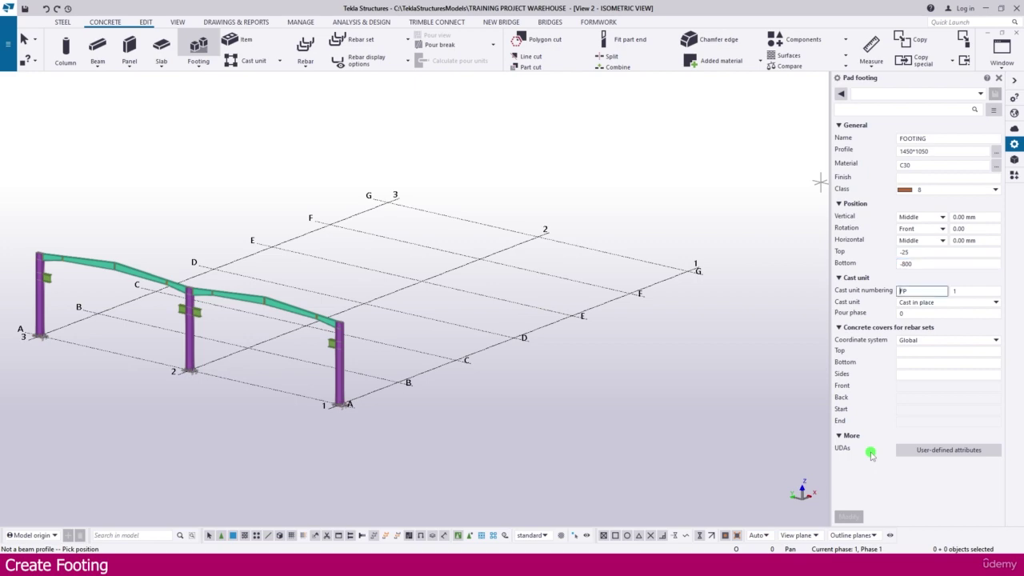
Bring the Grid A view to the front at the column base on grid line 1
{"action": "middle_click_drag", "start_coordinate": [167, 421], "coordinate": [328, 461]}
{"action": "scroll", "coordinate": [165, 360], "scroll_direction": "up", "scroll_amount": 5}
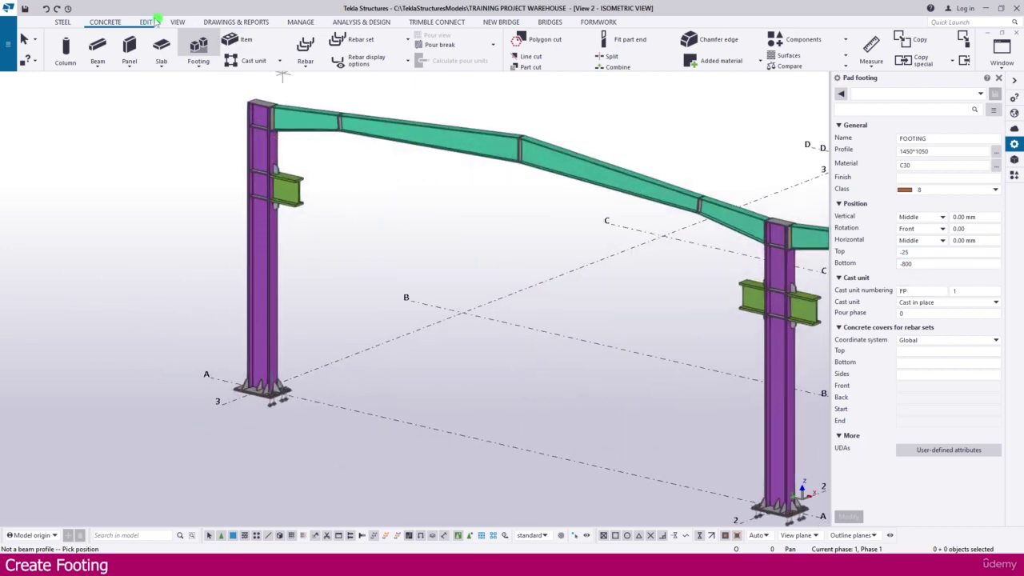
{"action": "left_click", "coordinate": [182, 24]}
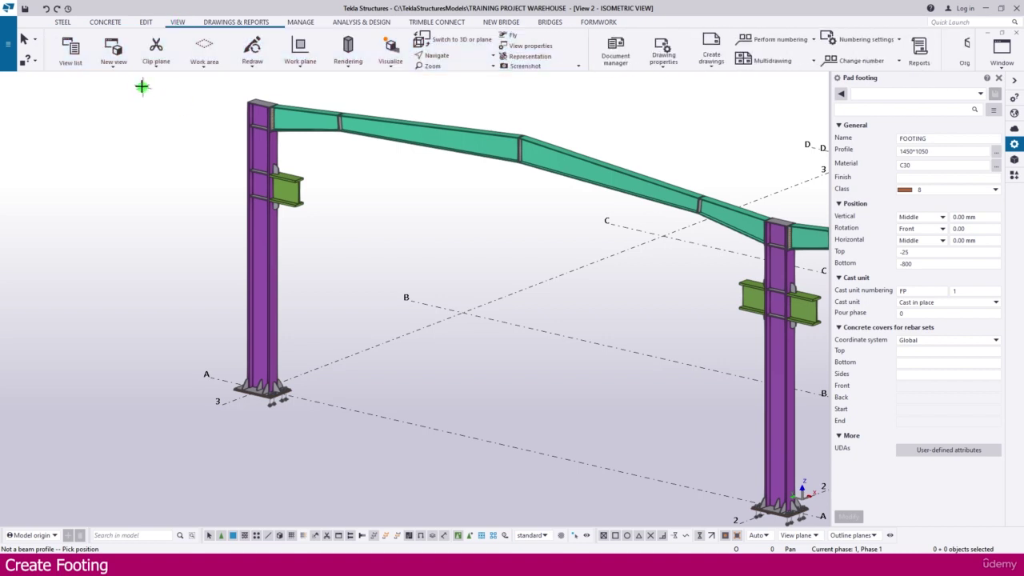
{"action": "left_click", "coordinate": [70, 56]}
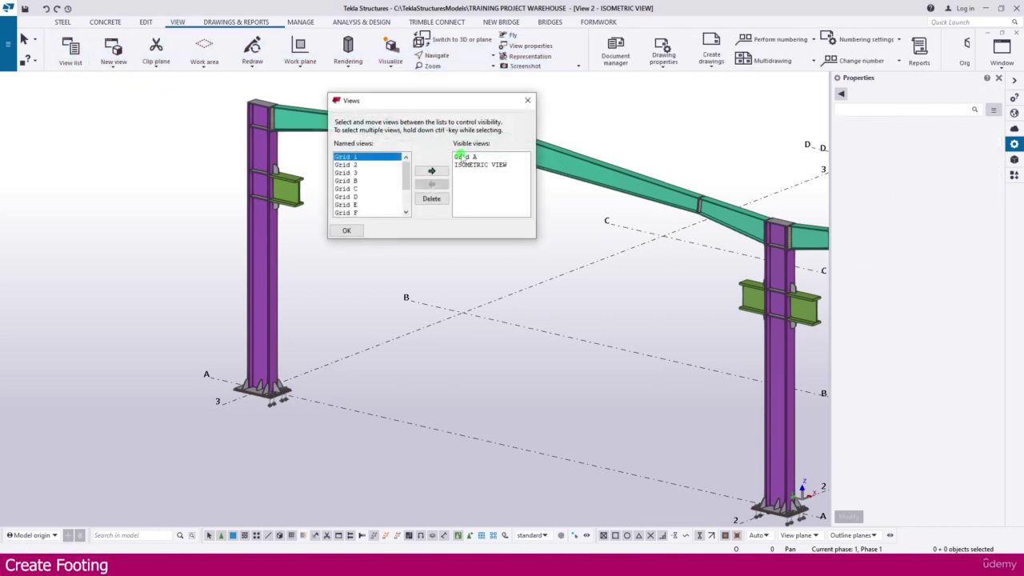
{"action": "left_click", "coordinate": [462, 158]}
{"action": "left_click", "coordinate": [527, 100]}
{"action": "left_click", "coordinate": [190, 336]}
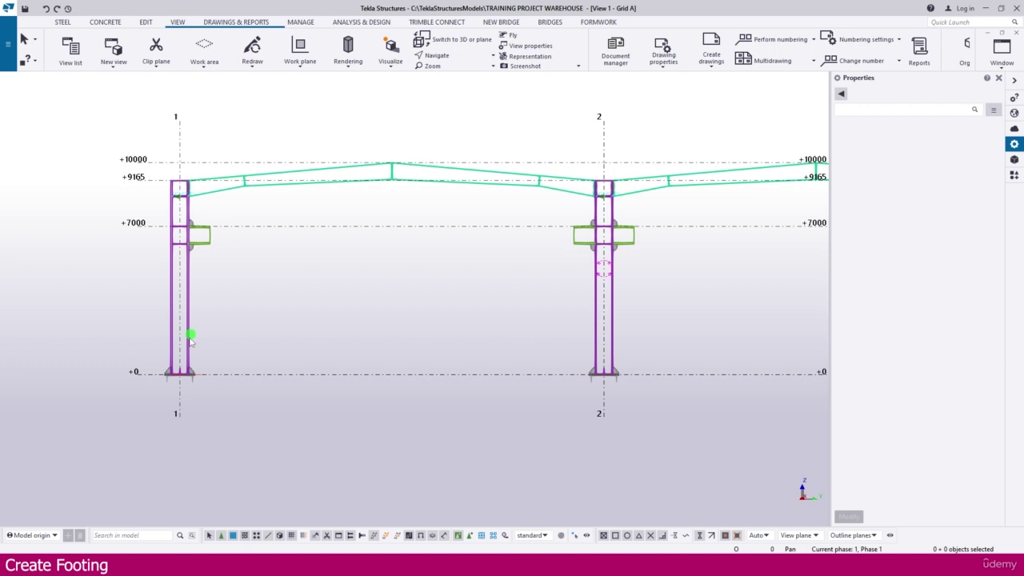
{"action": "scroll", "coordinate": [190, 335], "scroll_direction": "up", "scroll_amount": 3}
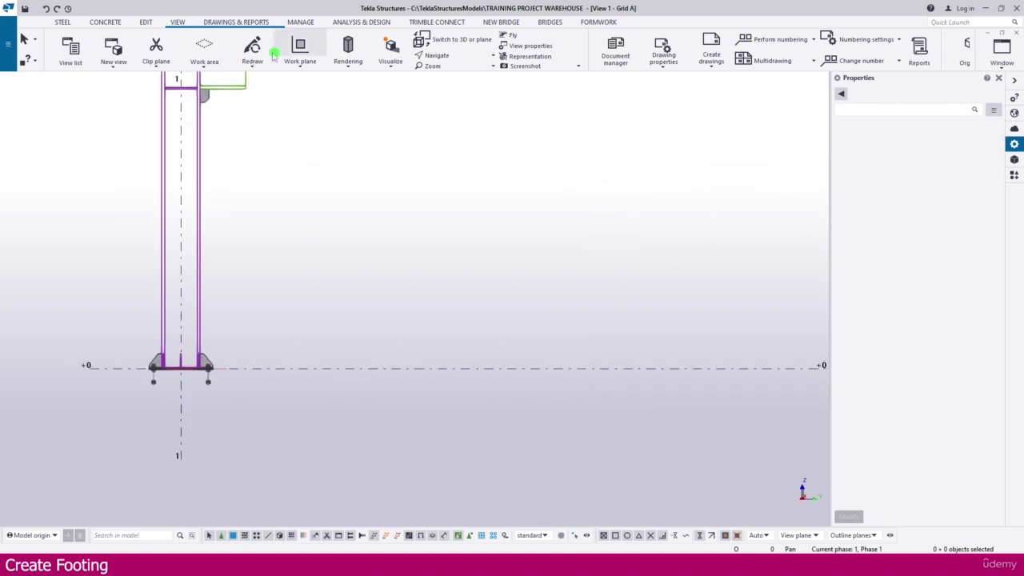
Place the pad footing under the column at the intersection of grid line 1 and the +0 level in the Grid A view
{"action": "left_click", "coordinate": [98, 17]}
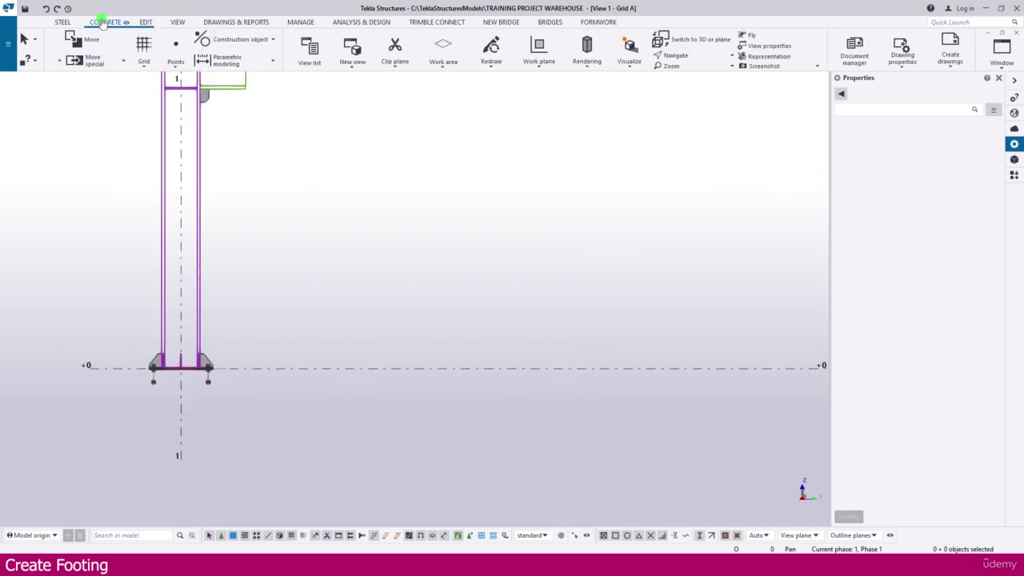
{"action": "left_click", "coordinate": [184, 69]}
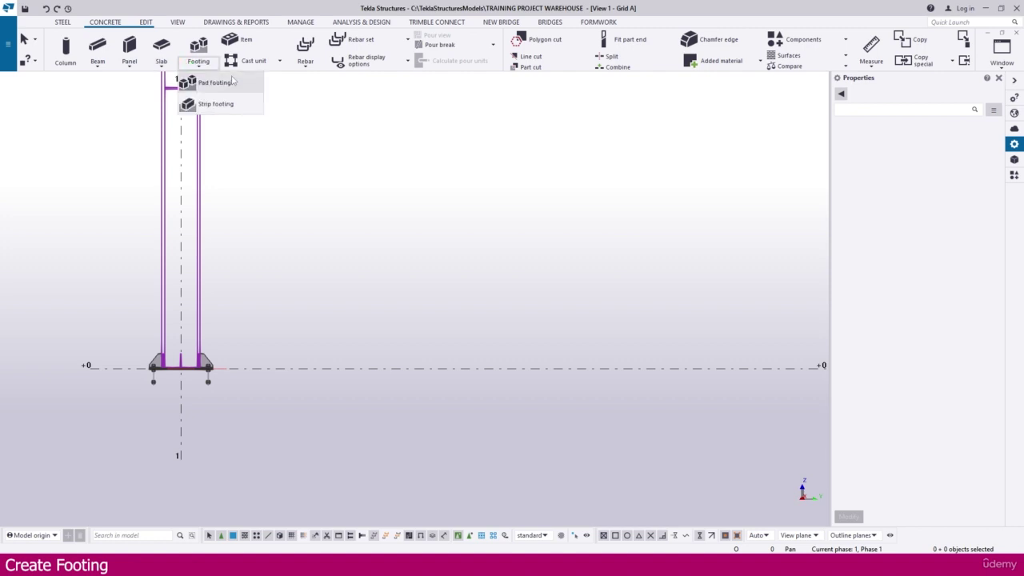
{"action": "left_click", "coordinate": [210, 80]}
{"action": "left_click", "coordinate": [950, 165]}
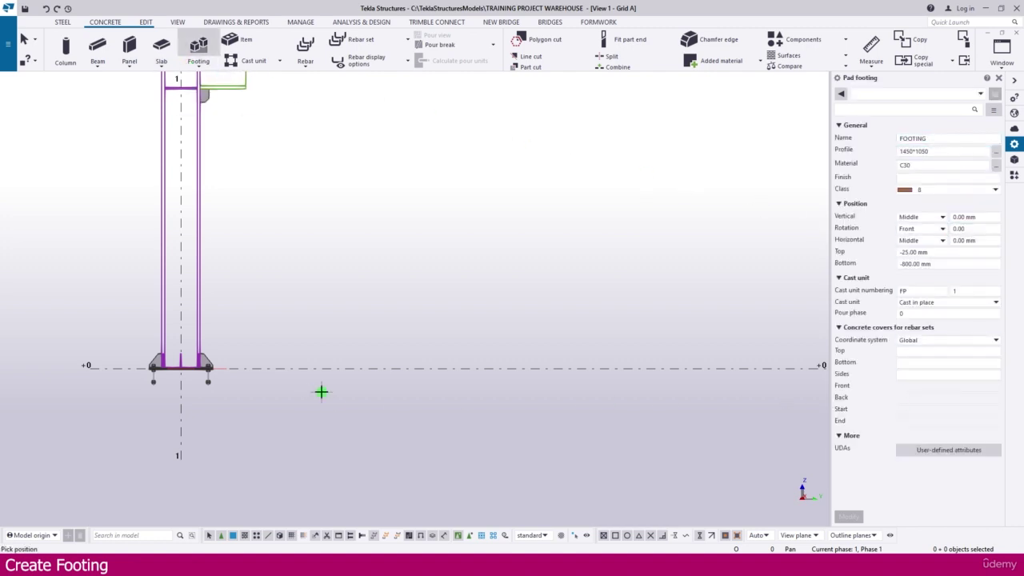
{"action": "scroll", "coordinate": [180, 370], "scroll_direction": "up", "scroll_amount": 6}
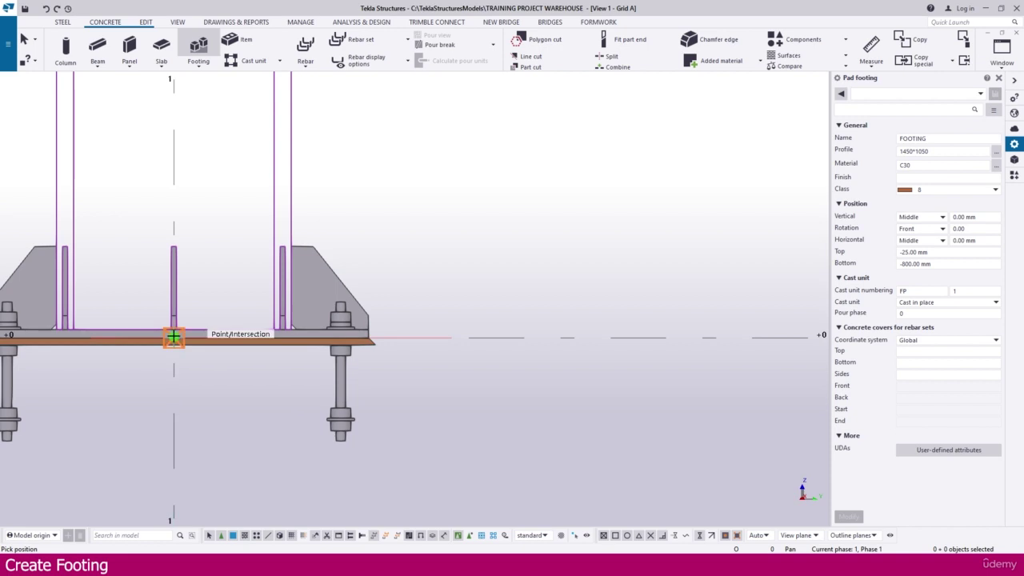
{"action": "left_click", "coordinate": [173, 338]}
{"action": "left_click", "coordinate": [536, 306]}
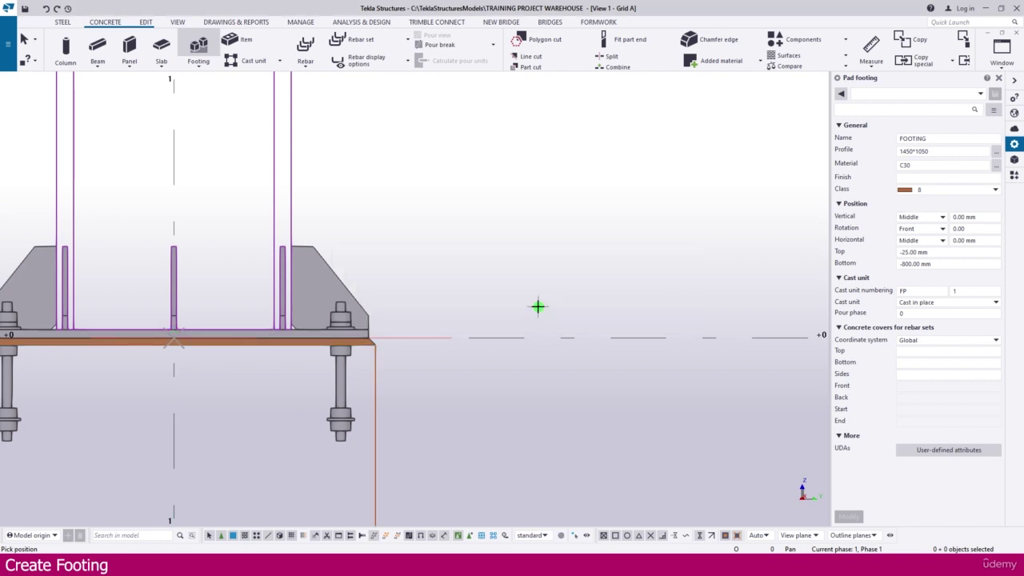
{"action": "scroll", "coordinate": [492, 284], "scroll_direction": "down", "scroll_amount": 2}
{"action": "scroll", "coordinate": [215, 342], "scroll_direction": "up", "scroll_amount": 1}
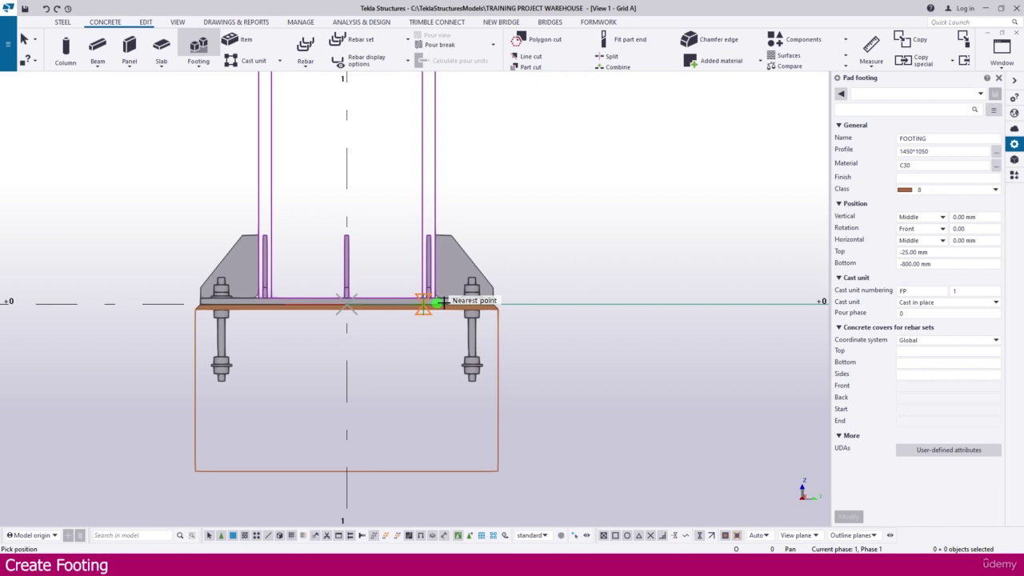
{"action": "middle_click_drag", "start_coordinate": [489, 368], "coordinate": [445, 325]}
{"action": "key", "text": "Escape"}
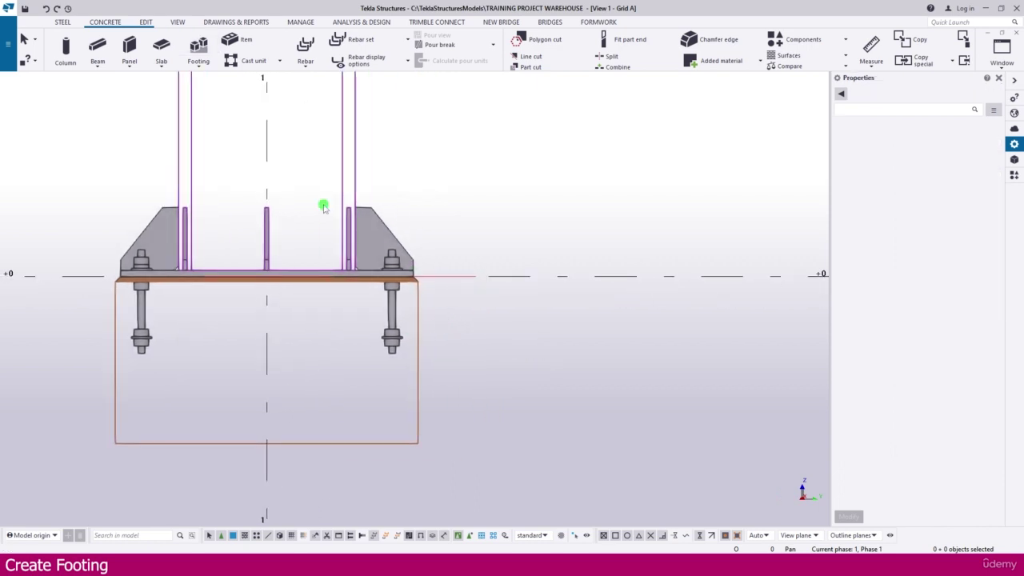
In the isometric view, copy the pad footing from the grid 1 column to the column on grid line 2
{"action": "key", "text": "ctrl+Tab"}
{"action": "scroll", "coordinate": [314, 205], "scroll_direction": "down", "scroll_amount": 4}
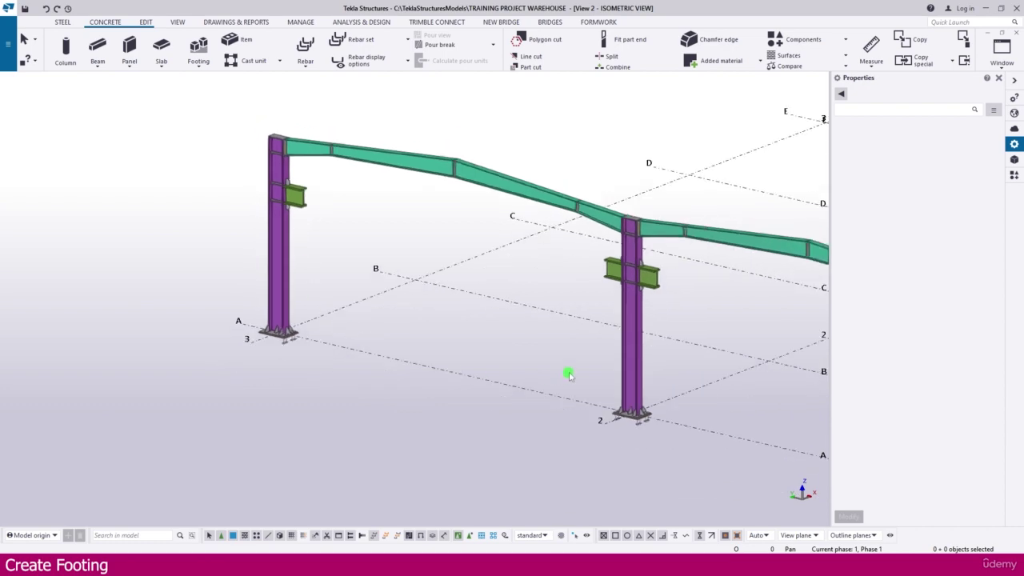
{"action": "middle_click_drag", "start_coordinate": [569, 373], "coordinate": [223, 276]}
{"action": "scroll", "coordinate": [632, 406], "scroll_direction": "up", "scroll_amount": 8}
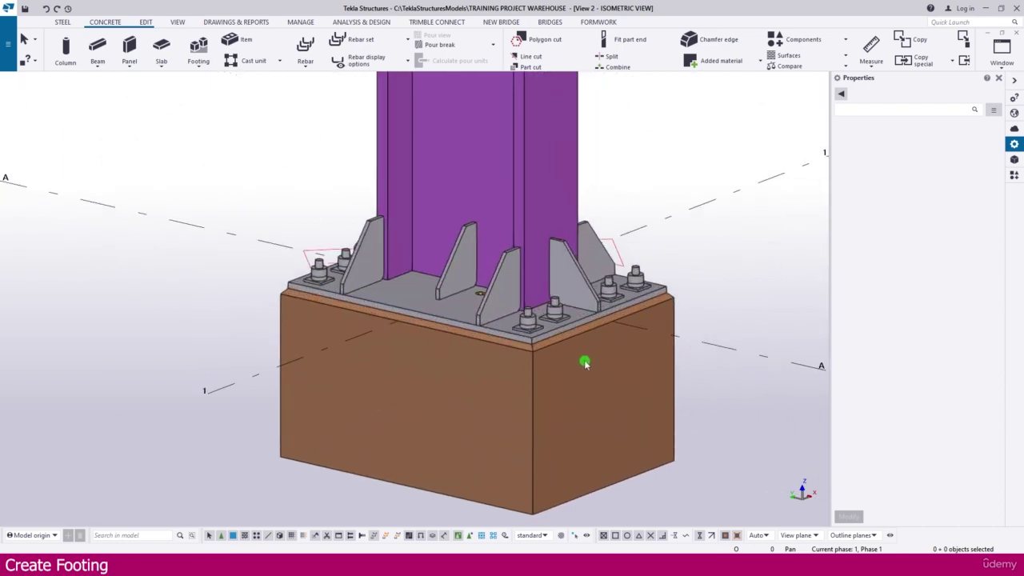
{"action": "scroll", "coordinate": [583, 361], "scroll_direction": "down", "scroll_amount": 3}
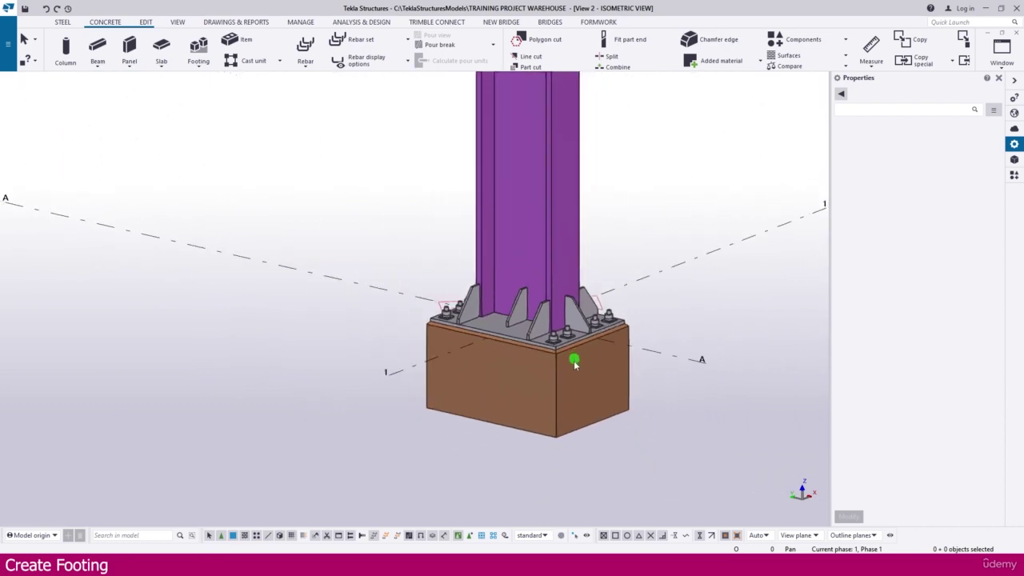
{"action": "left_click", "coordinate": [603, 400]}
{"action": "right_click", "coordinate": [669, 316]}
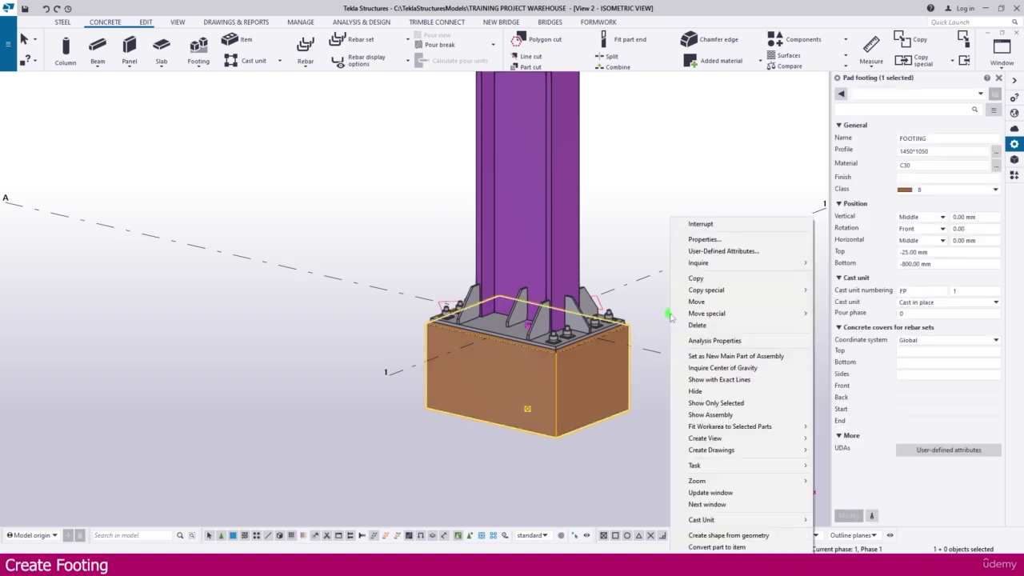
{"action": "left_click", "coordinate": [697, 277]}
{"action": "left_click", "coordinate": [389, 374]}
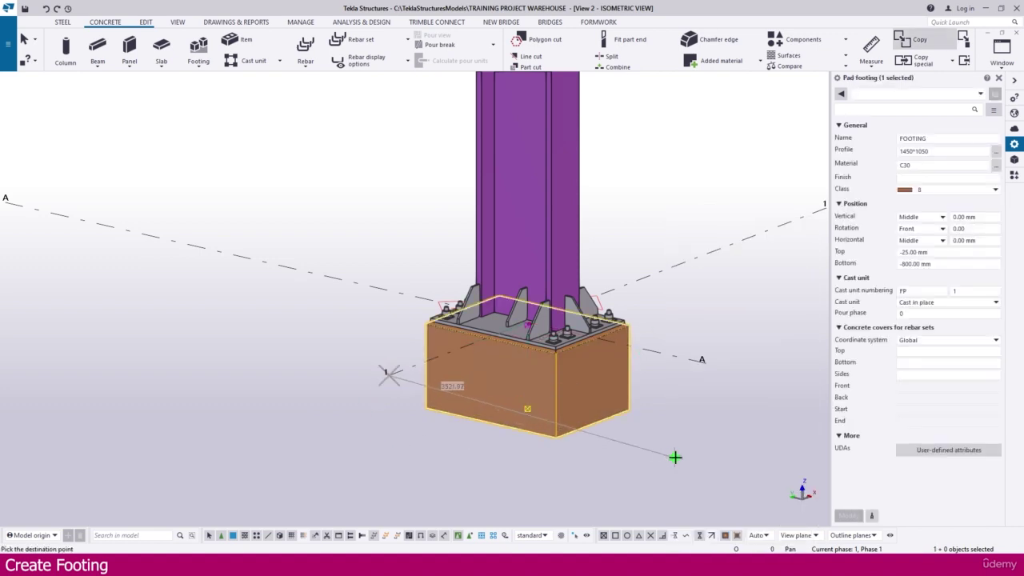
{"action": "scroll", "coordinate": [674, 456], "scroll_direction": "down", "scroll_amount": 5}
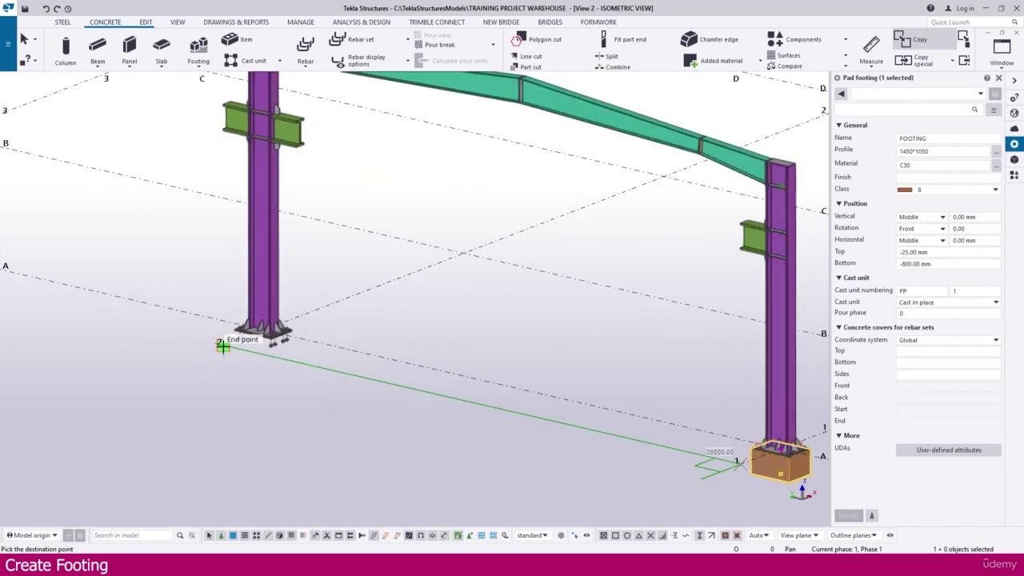
{"action": "left_click", "coordinate": [222, 347]}
Copy the pad footing to the Grid A column on grid line 3 and end the copy command
{"action": "middle_click_drag", "start_coordinate": [130, 349], "coordinate": [494, 416]}
{"action": "middle_click_drag", "start_coordinate": [80, 309], "coordinate": [201, 357]}
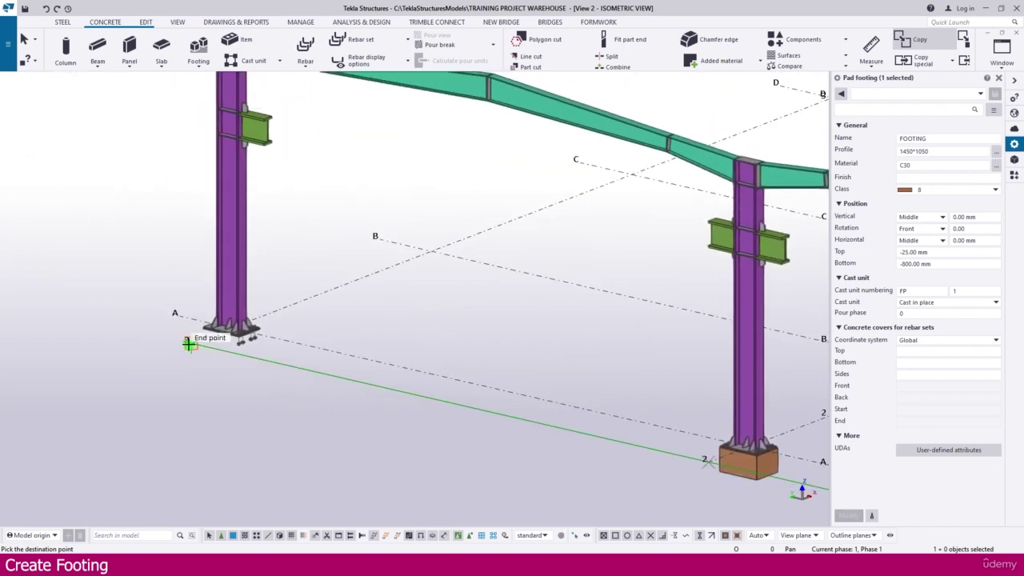
{"action": "left_click", "coordinate": [189, 344]}
{"action": "left_click", "coordinate": [529, 311]}
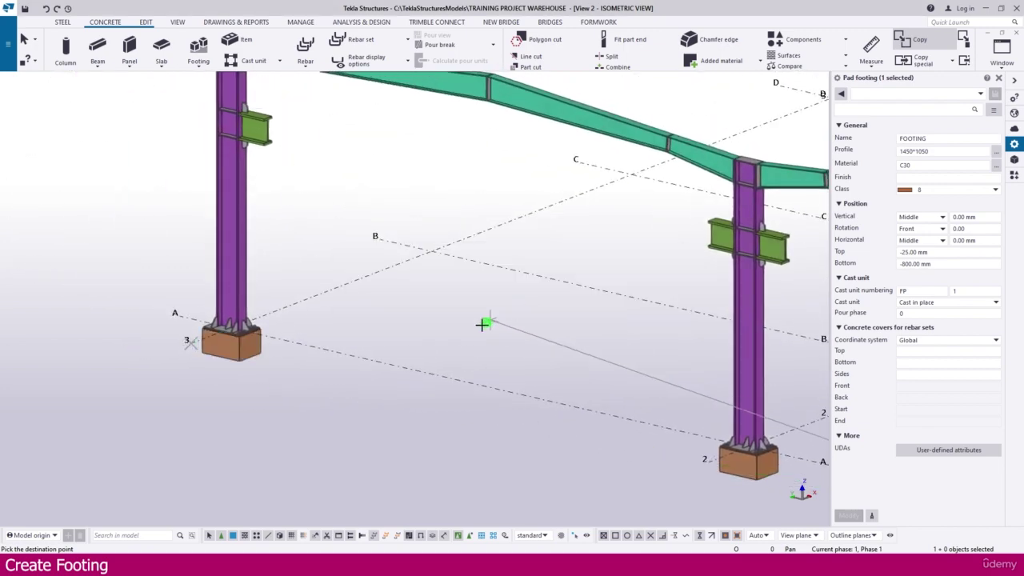
{"action": "scroll", "coordinate": [296, 343], "scroll_direction": "down", "scroll_amount": 6}
{"action": "left_click", "coordinate": [293, 200]}
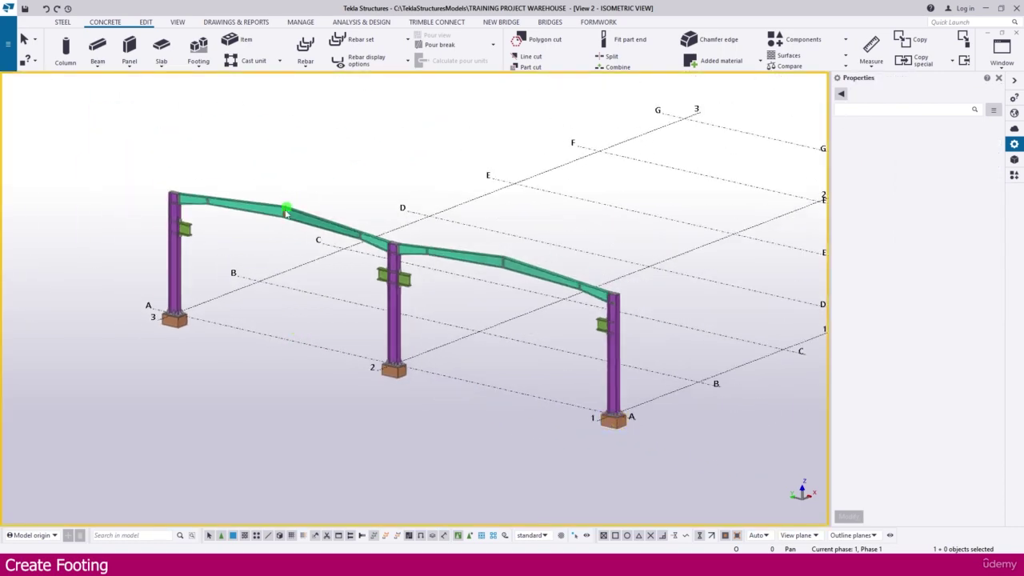
Try copying the whole Grid A frame with its footings to Grid B, expanding the work area to include the copies
{"action": "middle_click_drag", "start_coordinate": [379, 318], "coordinate": [373, 315], "text": "ctrl"}
{"action": "scroll", "coordinate": [179, 280], "scroll_direction": "up", "scroll_amount": 2}
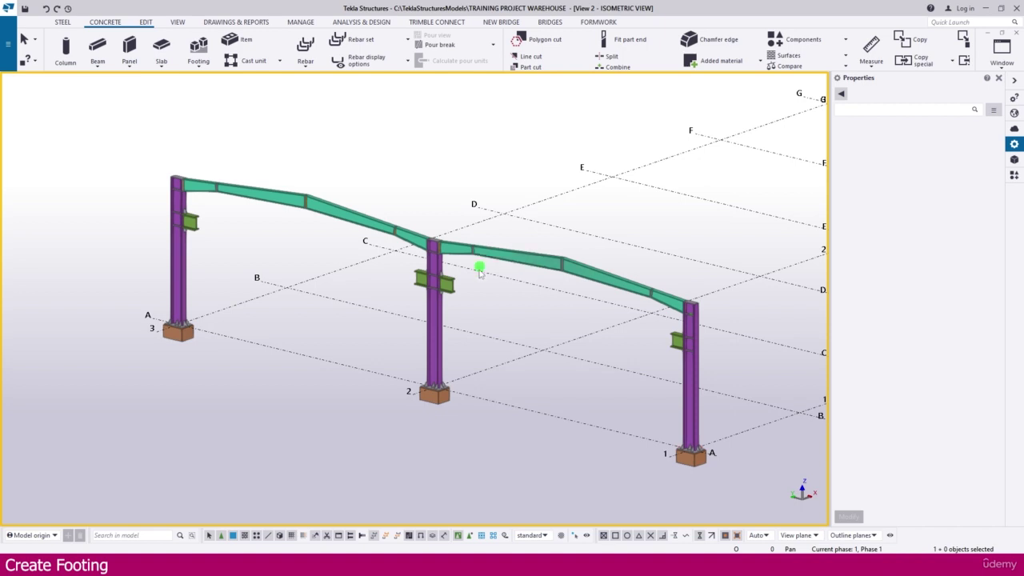
{"action": "scroll", "coordinate": [383, 363], "scroll_direction": "down", "scroll_amount": 2}
{"action": "middle_click_drag", "start_coordinate": [416, 370], "coordinate": [311, 319], "text": "ctrl"}
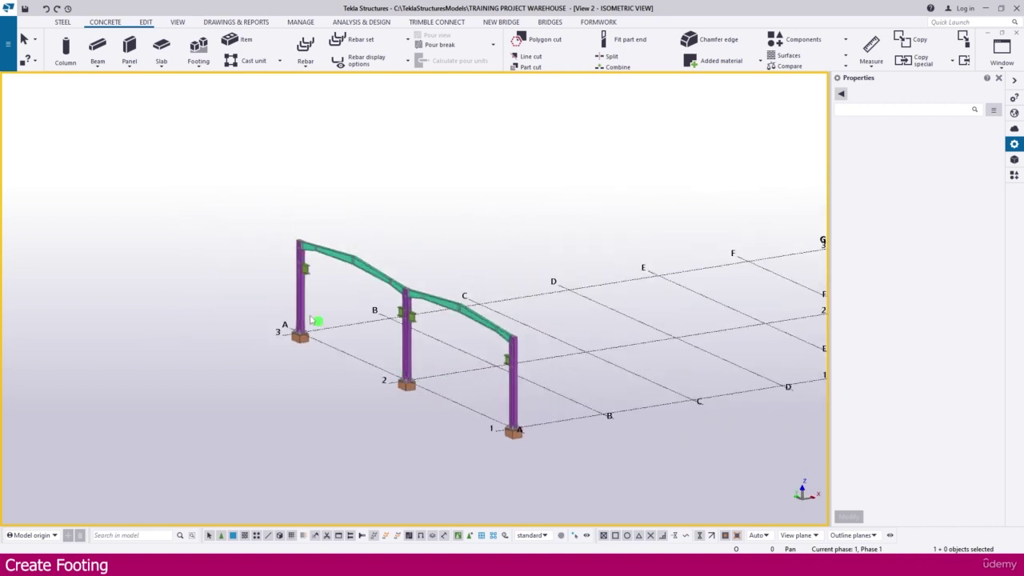
{"action": "left_click_drag", "start_coordinate": [242, 201], "coordinate": [587, 485]}
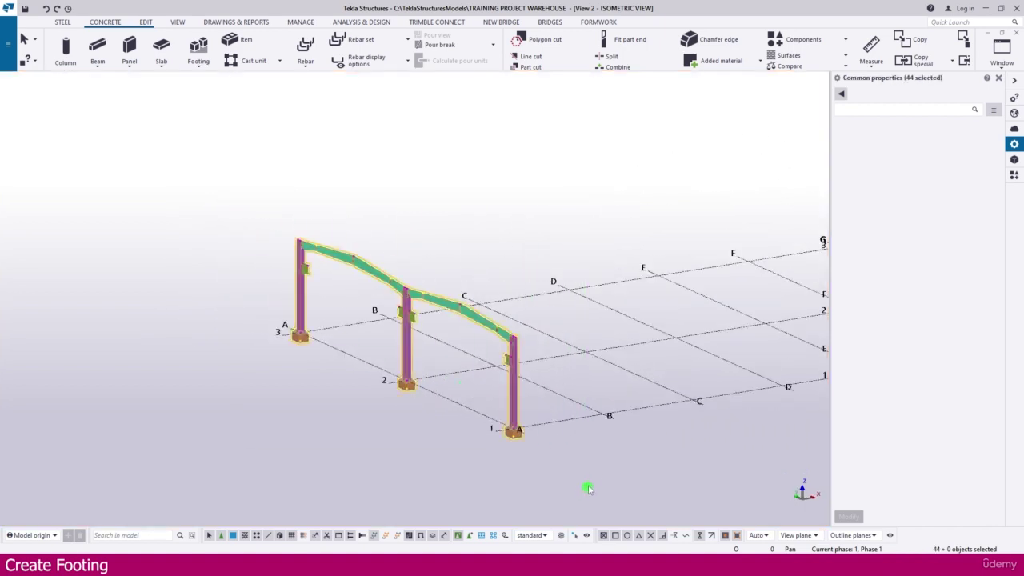
{"action": "middle_click_drag", "start_coordinate": [587, 485], "coordinate": [474, 445]}
{"action": "right_click", "coordinate": [474, 445]}
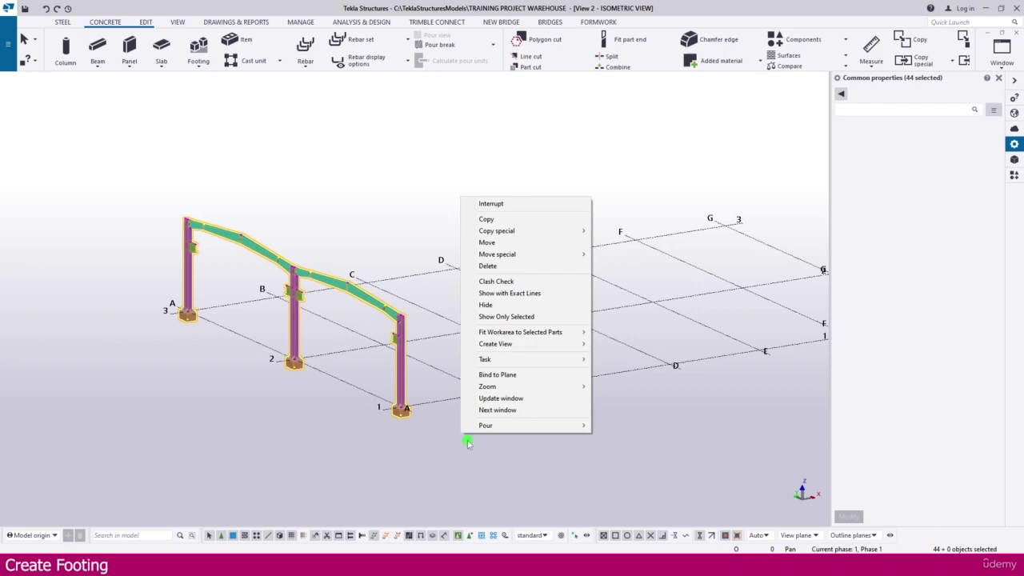
{"action": "left_click", "coordinate": [480, 217]}
{"action": "scroll", "coordinate": [455, 405], "scroll_direction": "up", "scroll_amount": 5}
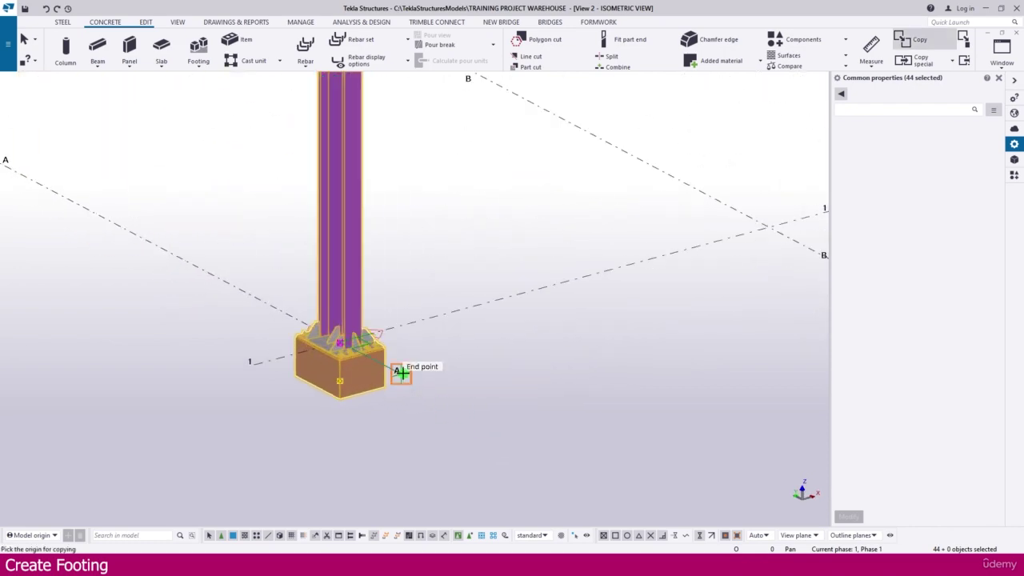
{"action": "left_click", "coordinate": [399, 372]}
{"action": "scroll", "coordinate": [392, 370], "scroll_direction": "down", "scroll_amount": 5}
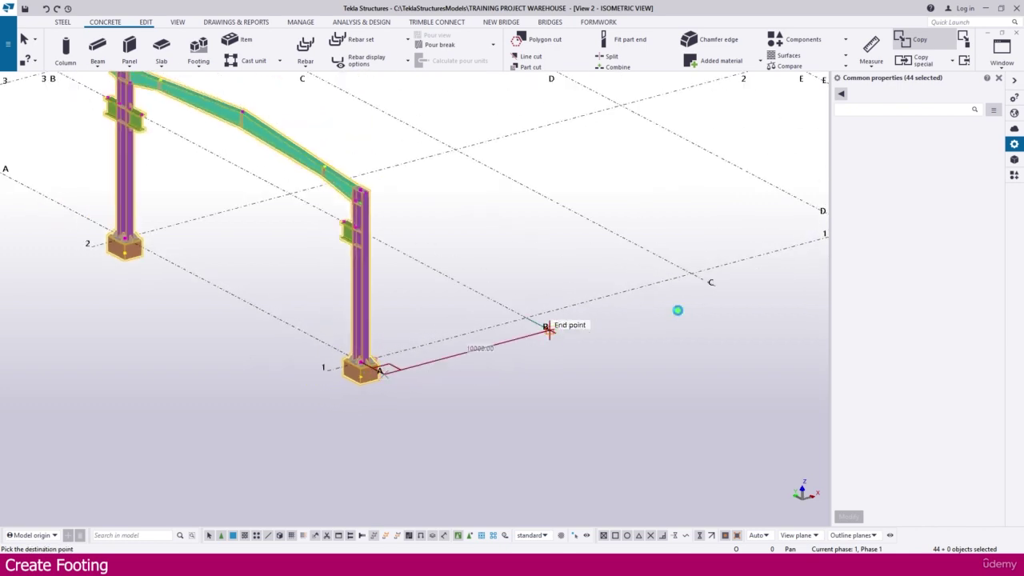
{"action": "left_click", "coordinate": [547, 330]}
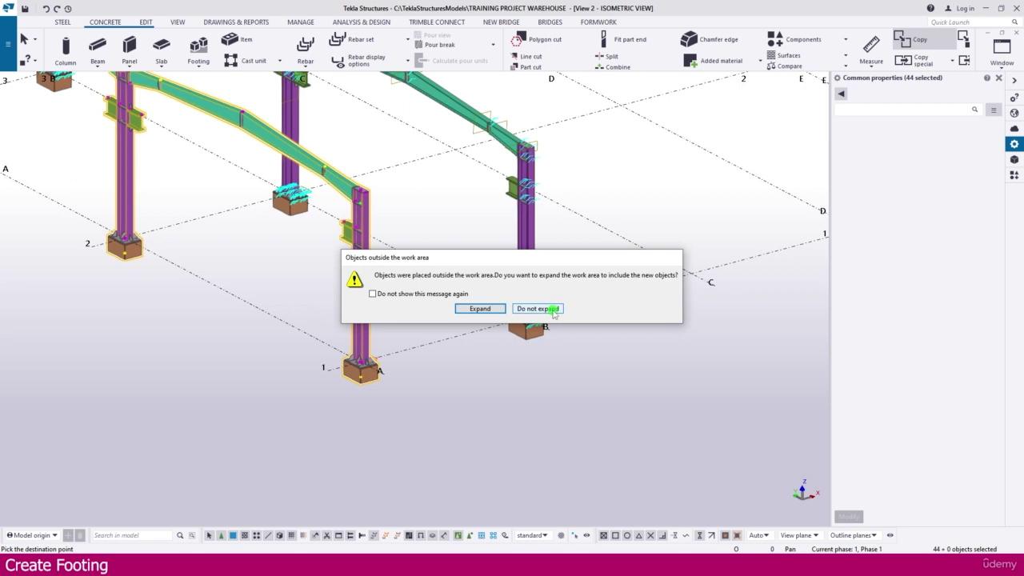
{"action": "left_click", "coordinate": [480, 309]}
Undo the frame copy placed on Grid B
{"action": "scroll", "coordinate": [503, 332], "scroll_direction": "up", "scroll_amount": 3}
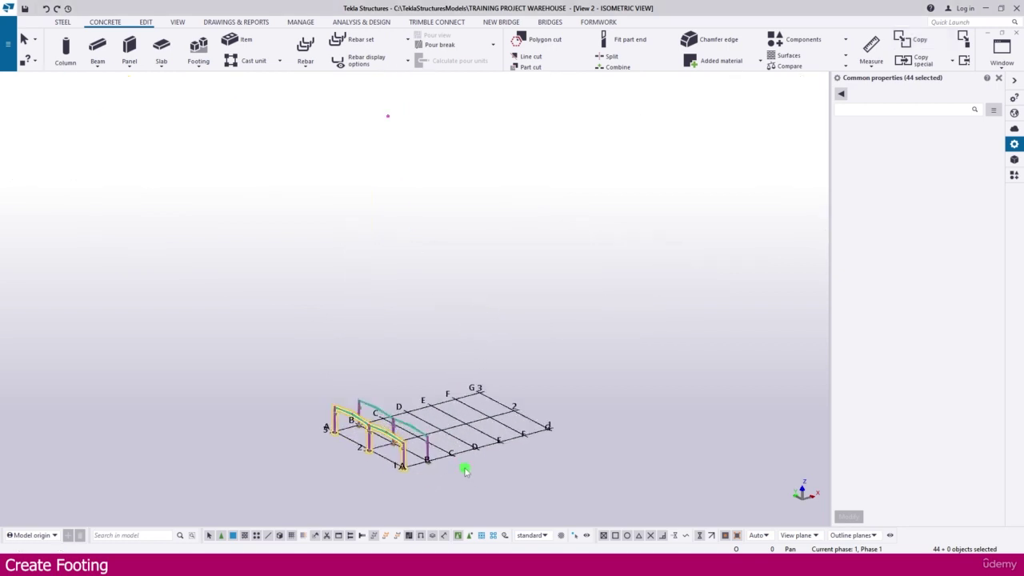
{"action": "key", "text": "ctrl+z"}
{"action": "middle_click_drag", "start_coordinate": [463, 379], "coordinate": [454, 307]}
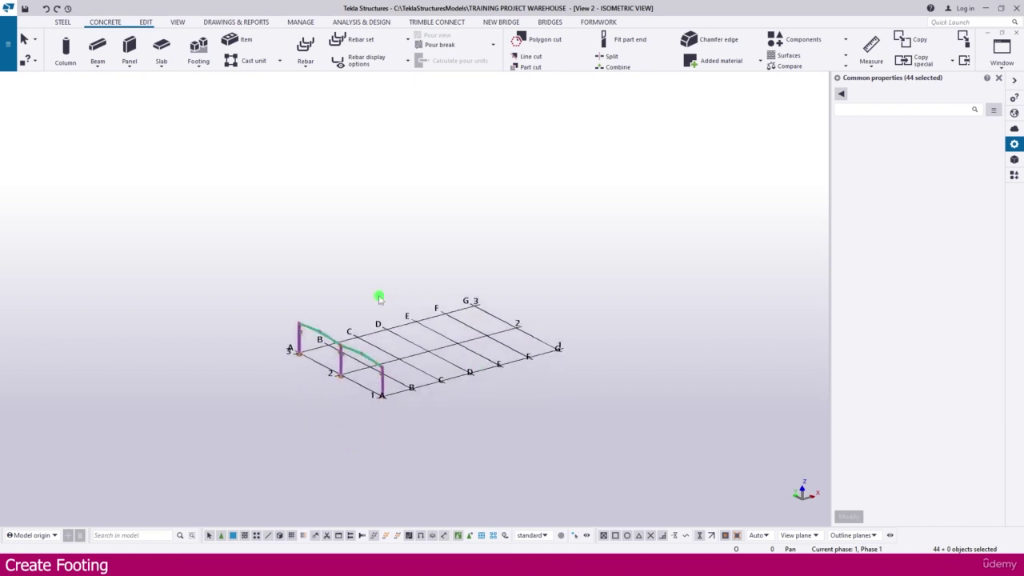
Select the whole Grid A frame with its three footings and open the linear Copy special settings
{"action": "left_click_drag", "start_coordinate": [207, 270], "coordinate": [520, 501]}
{"action": "scroll", "coordinate": [362, 423], "scroll_direction": "up", "scroll_amount": 6}
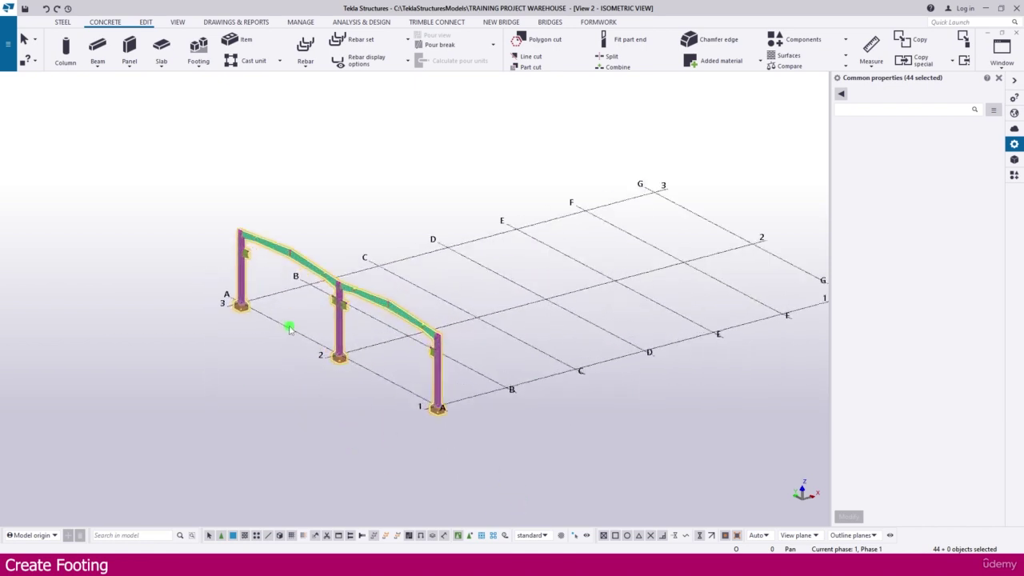
{"action": "scroll", "coordinate": [378, 405], "scroll_direction": "up", "scroll_amount": 1}
{"action": "right_click", "coordinate": [404, 336]}
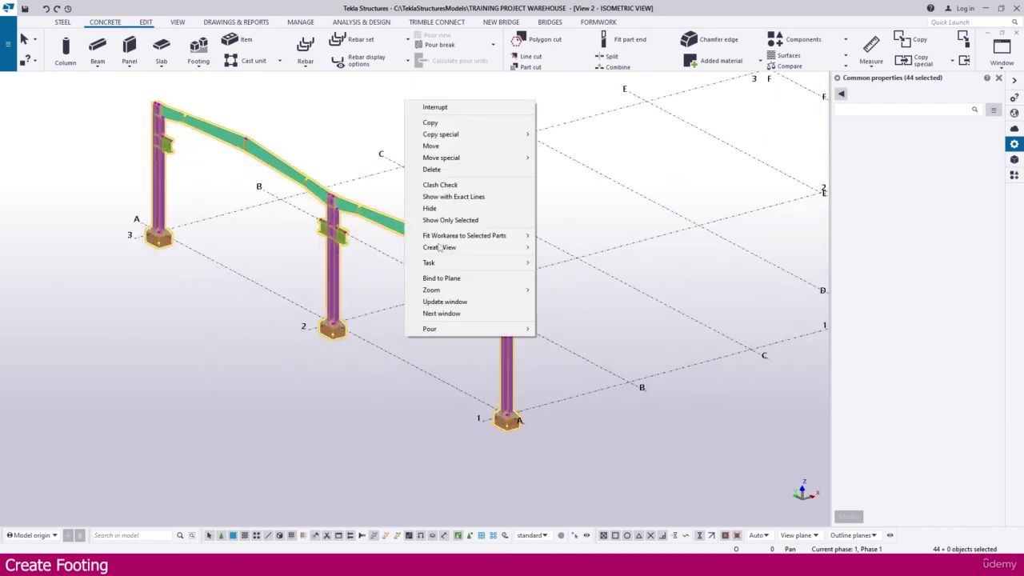
{"action": "mouse_move", "coordinate": [474, 136]}
{"action": "left_click", "coordinate": [557, 134]}
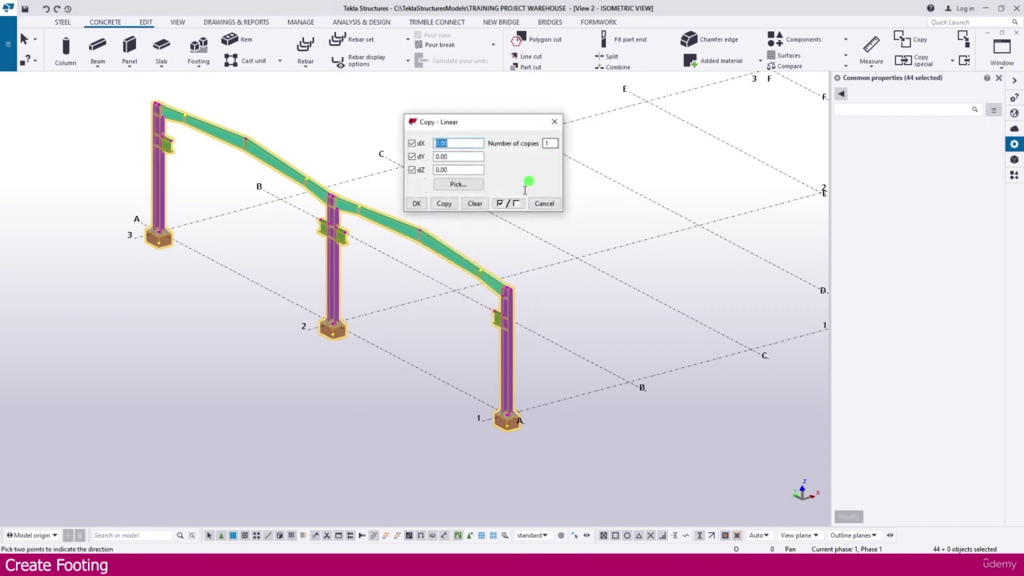
{"action": "middle_click_drag", "start_coordinate": [408, 354], "coordinate": [247, 374]}
{"action": "scroll", "coordinate": [299, 384], "scroll_direction": "down", "scroll_amount": 3}
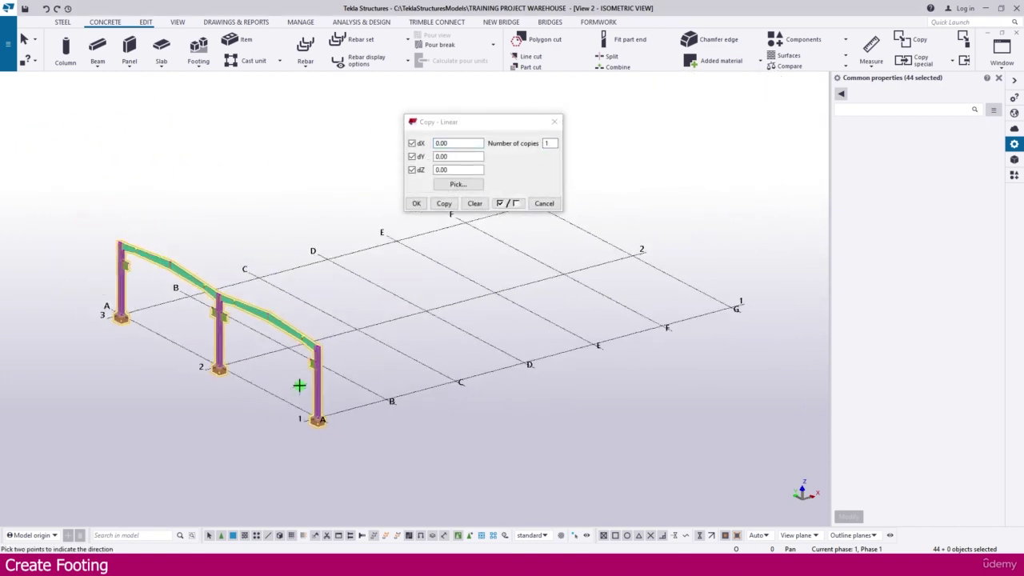
{"action": "left_click_drag", "start_coordinate": [461, 143], "coordinate": [411, 142]}
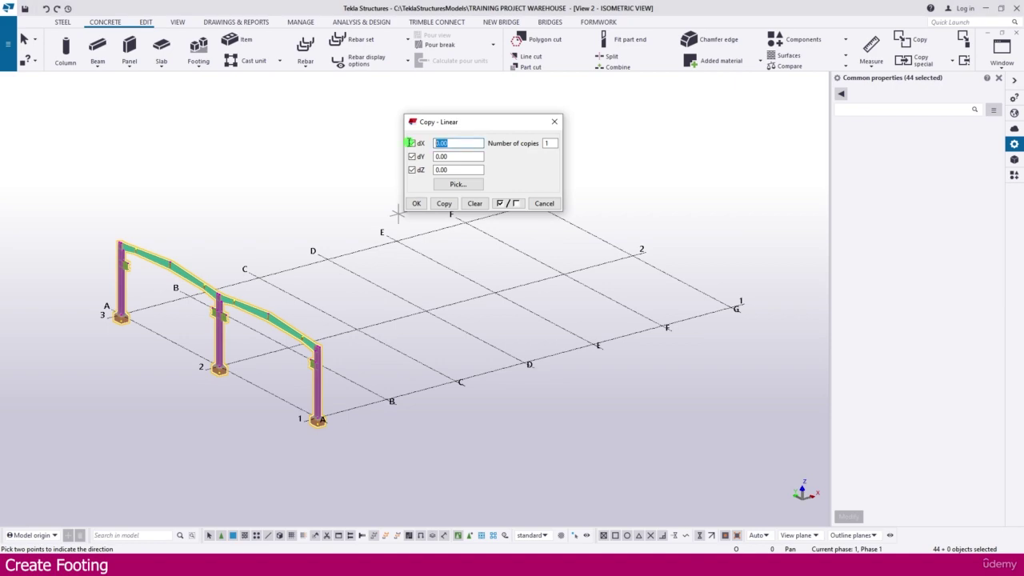
Set the work plane with the Work plane tool on the grid A-1 footing's side face parallel to grid line 1
{"action": "middle_click_drag", "start_coordinate": [226, 419], "coordinate": [322, 419], "text": "ctrl"}
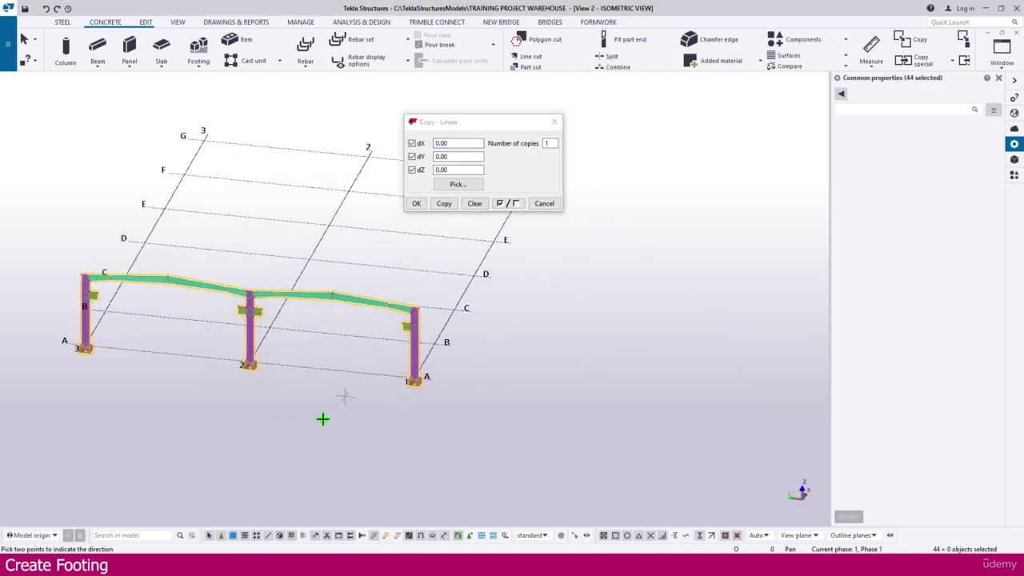
{"action": "scroll", "coordinate": [80, 350], "scroll_direction": "up", "scroll_amount": 2}
{"action": "scroll", "coordinate": [96, 352], "scroll_direction": "up", "scroll_amount": 5}
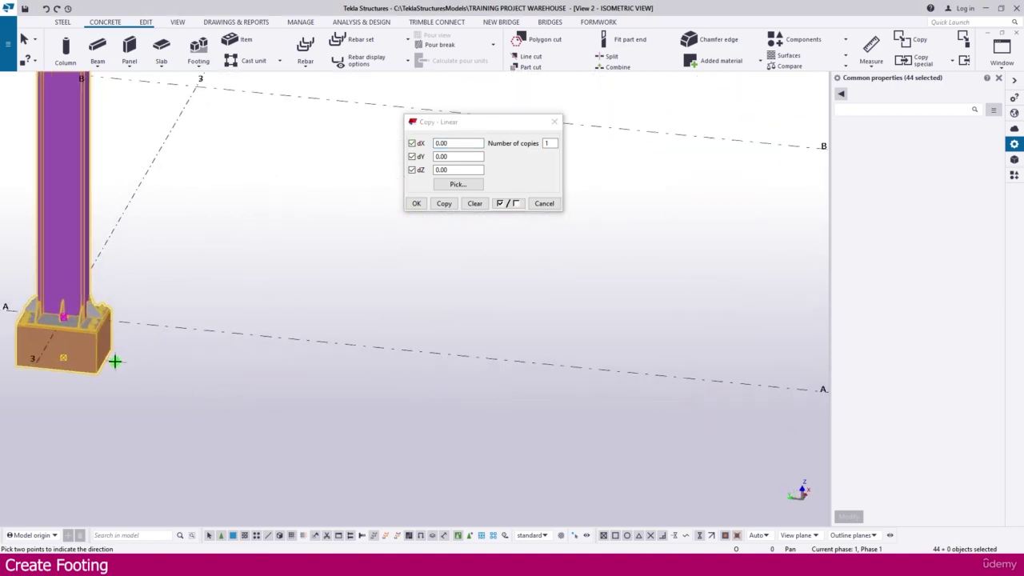
{"action": "scroll", "coordinate": [112, 361], "scroll_direction": "down", "scroll_amount": 3}
{"action": "scroll", "coordinate": [106, 364], "scroll_direction": "down", "scroll_amount": 3}
{"action": "middle_click_drag", "start_coordinate": [139, 361], "coordinate": [264, 365], "text": "ctrl"}
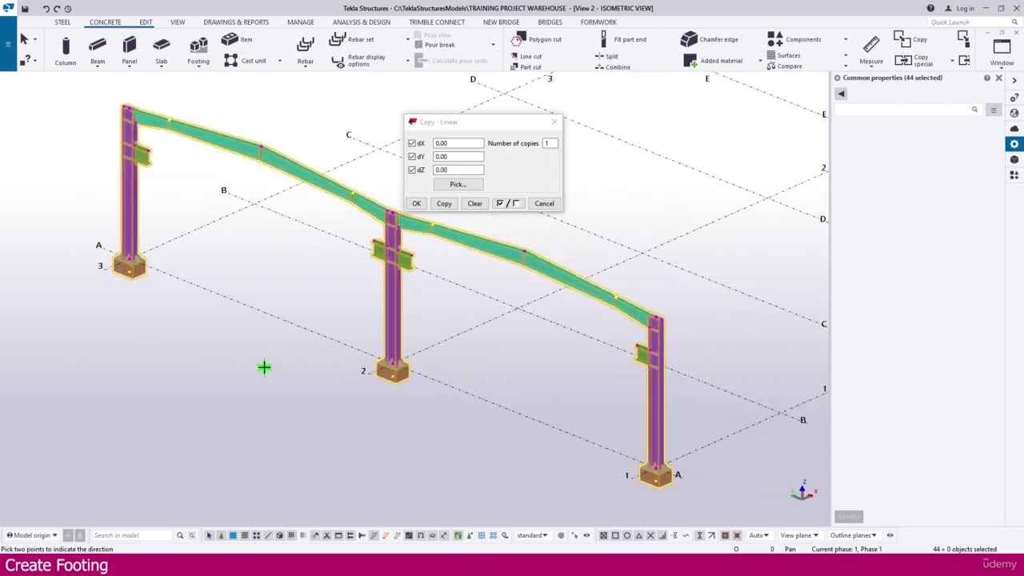
{"action": "left_click", "coordinate": [177, 22]}
{"action": "left_click", "coordinate": [300, 61]}
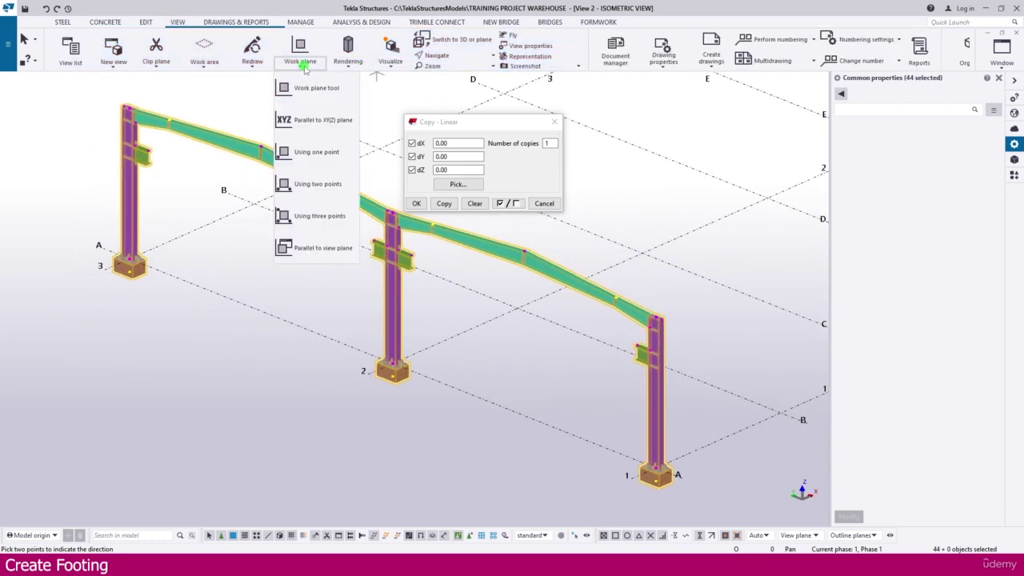
{"action": "left_click", "coordinate": [315, 89]}
{"action": "scroll", "coordinate": [596, 434], "scroll_direction": "up", "scroll_amount": 5}
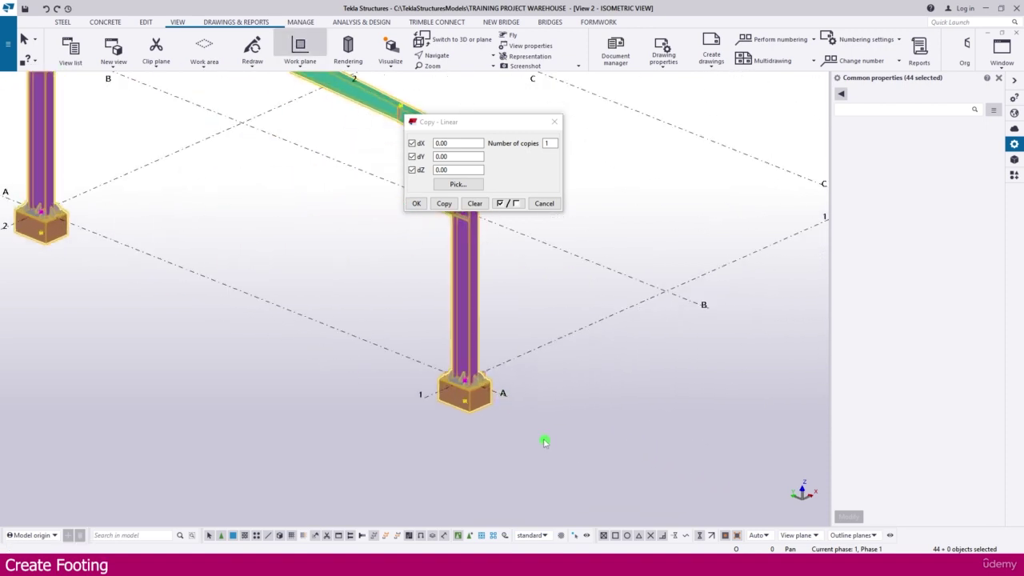
{"action": "left_click", "coordinate": [455, 385]}
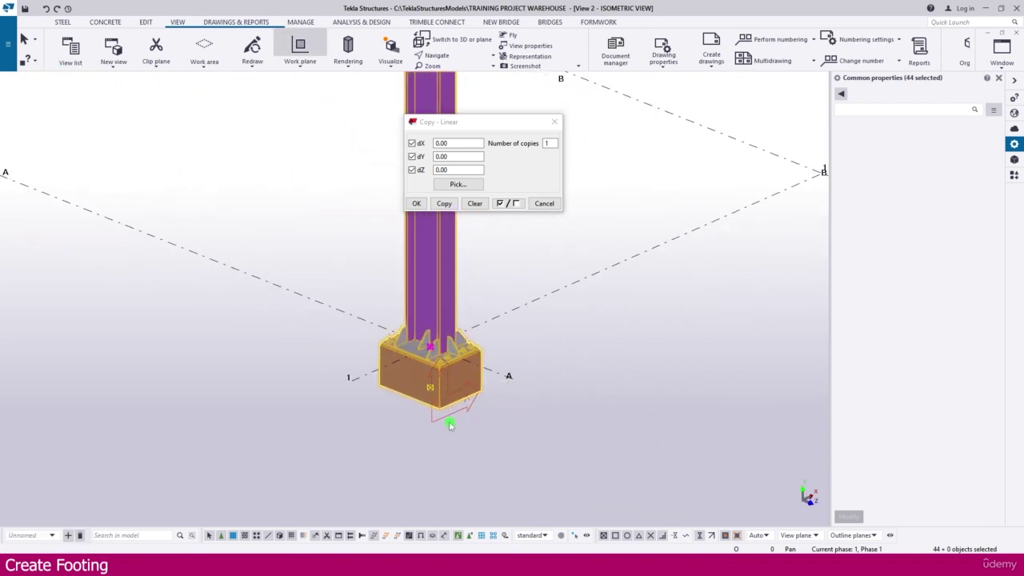
Copy the selected frame linearly with dX 10000 and 6 copies, expanding the work area to include the new objects
{"action": "left_click", "coordinate": [451, 142]}
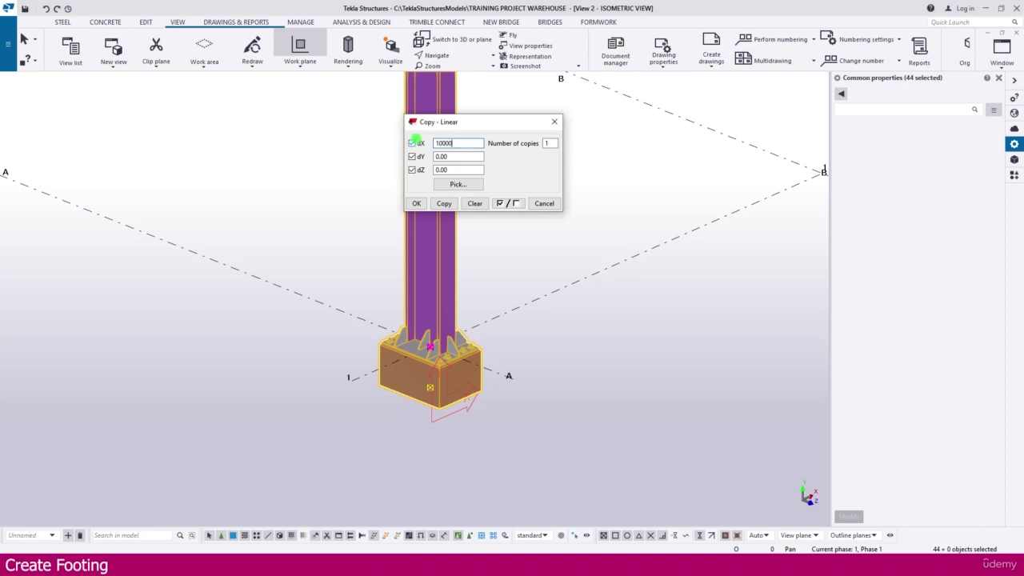
{"action": "scroll", "coordinate": [359, 322], "scroll_direction": "down", "scroll_amount": 6}
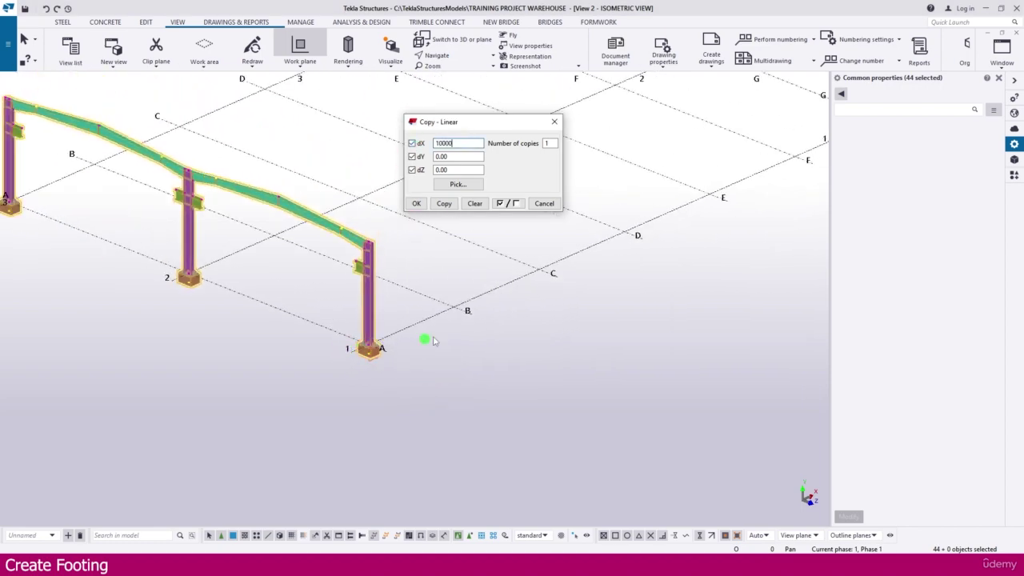
{"action": "scroll", "coordinate": [350, 407], "scroll_direction": "down", "scroll_amount": 2}
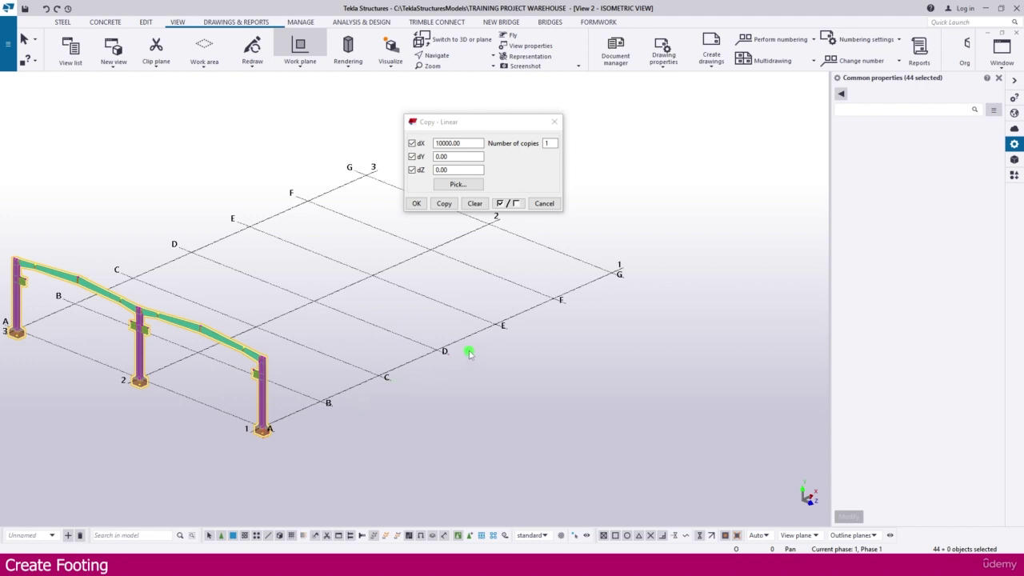
{"action": "left_click", "coordinate": [549, 143]}
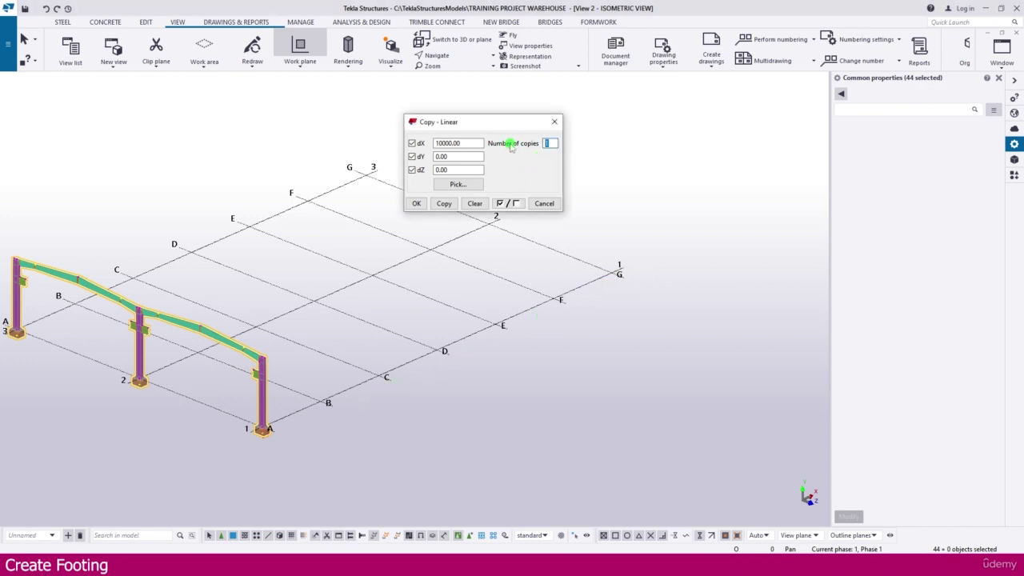
{"action": "left_click", "coordinate": [444, 204]}
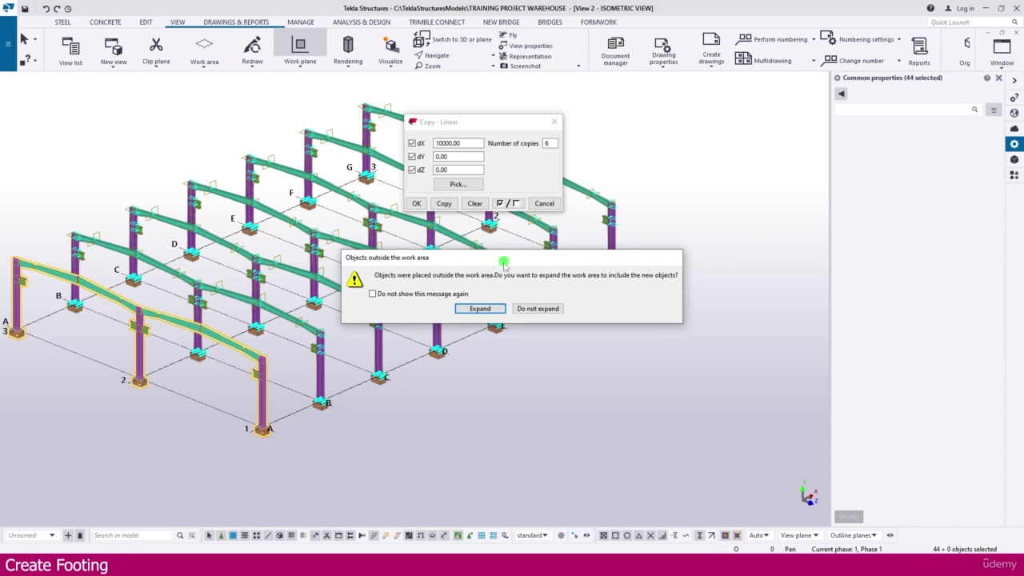
{"action": "left_click", "coordinate": [476, 311]}
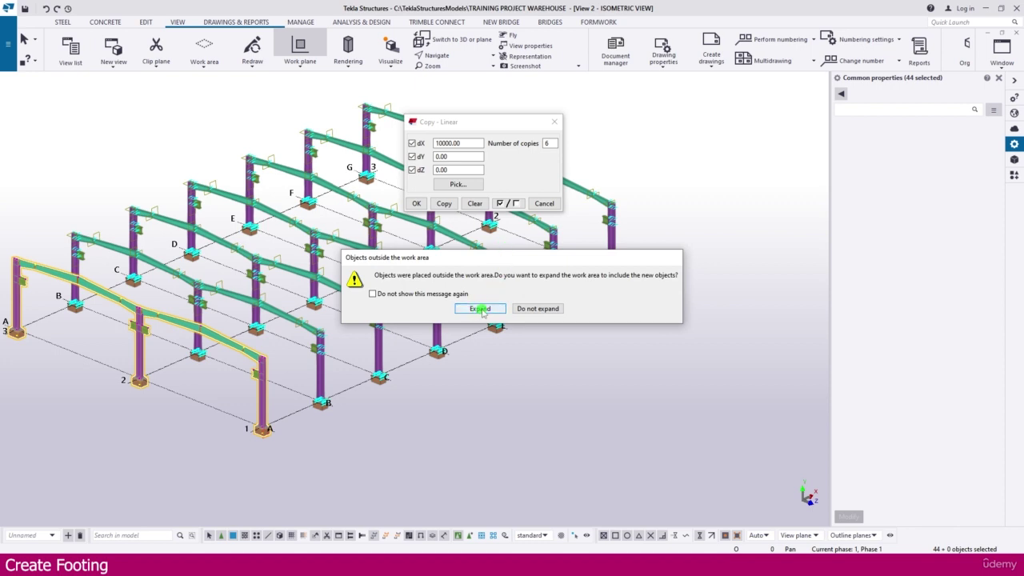
Deselect the Grid A frame and inspect the copied frames and their pad footings across grids B through G
{"action": "scroll", "coordinate": [437, 465], "scroll_direction": "up", "scroll_amount": 4}
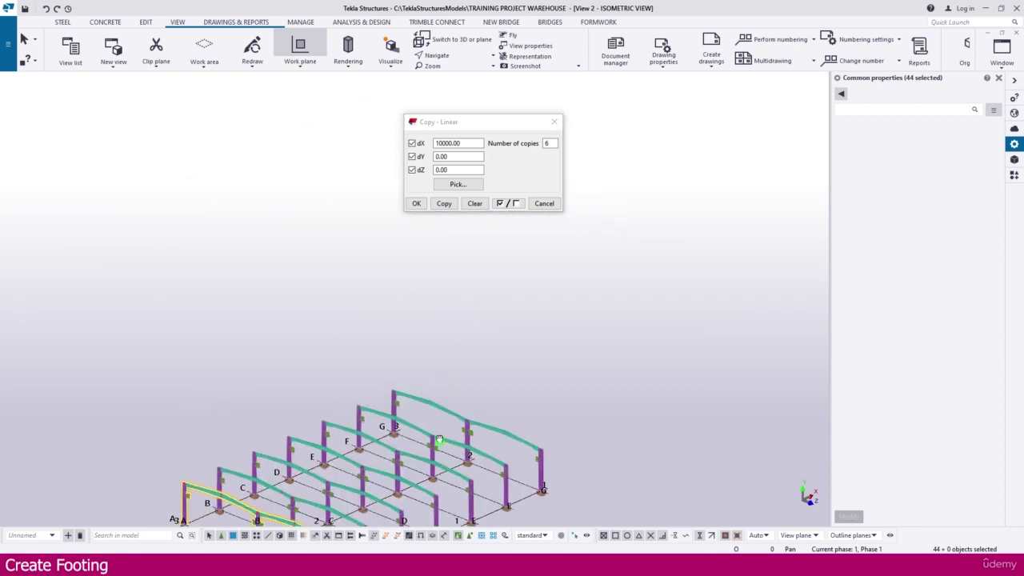
{"action": "middle_click_drag", "start_coordinate": [439, 439], "coordinate": [395, 354]}
{"action": "left_click", "coordinate": [521, 389]}
{"action": "middle_click_drag", "start_coordinate": [464, 457], "coordinate": [438, 422], "text": "ctrl"}
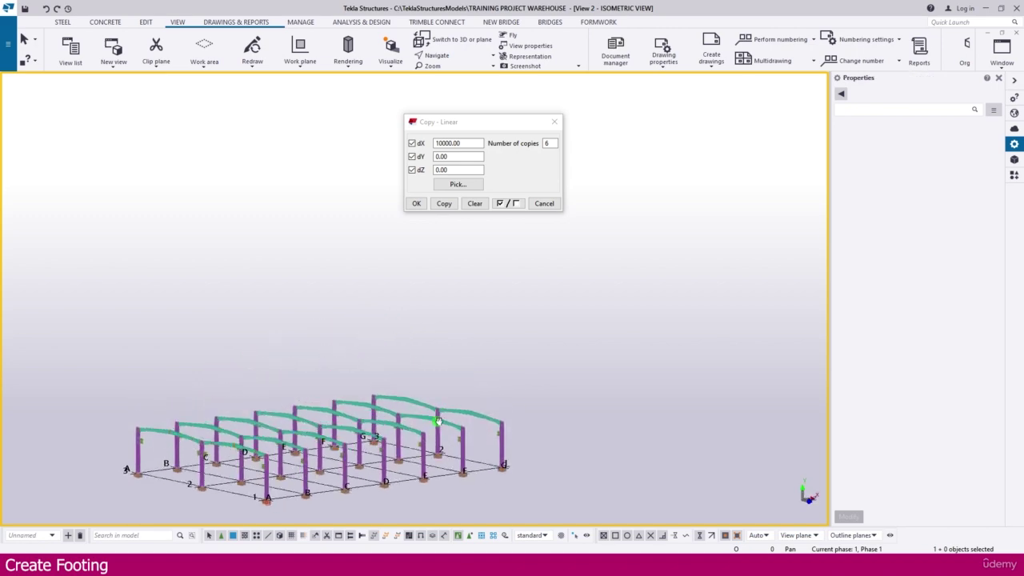
{"action": "scroll", "coordinate": [382, 472], "scroll_direction": "up", "scroll_amount": 5}
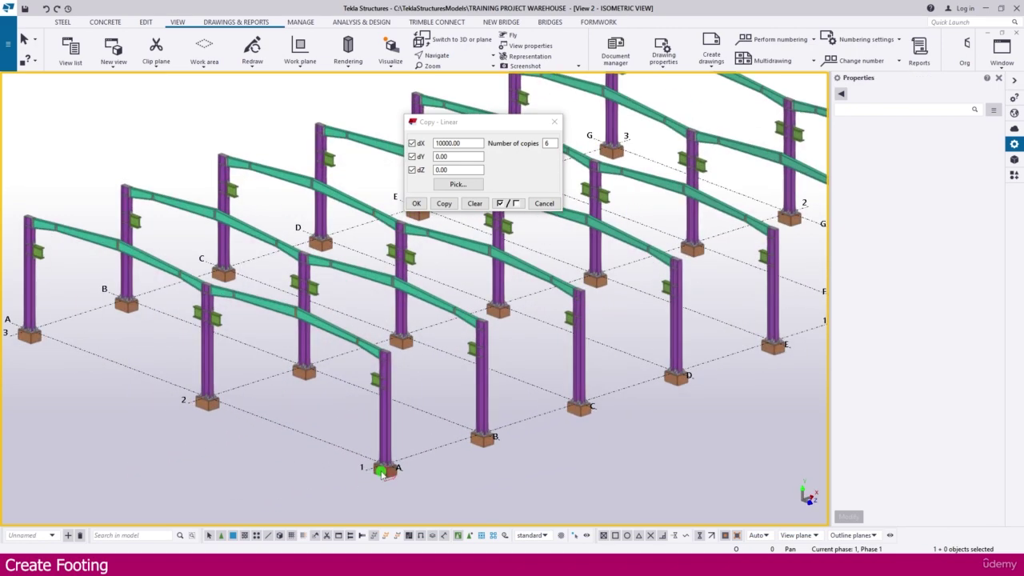
{"action": "scroll", "coordinate": [383, 472], "scroll_direction": "down", "scroll_amount": 2}
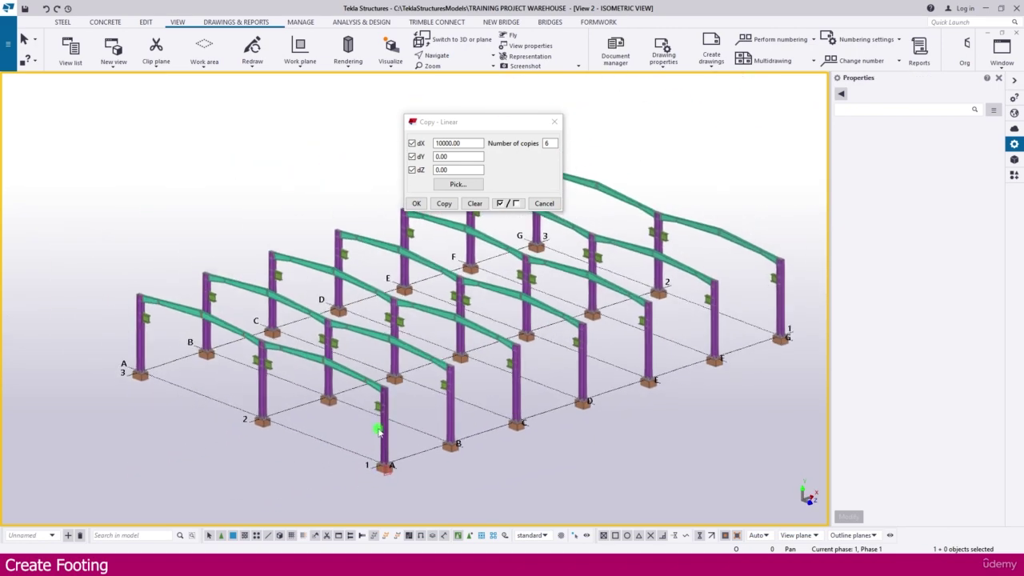
{"action": "middle_click_drag", "start_coordinate": [398, 374], "coordinate": [319, 397]}
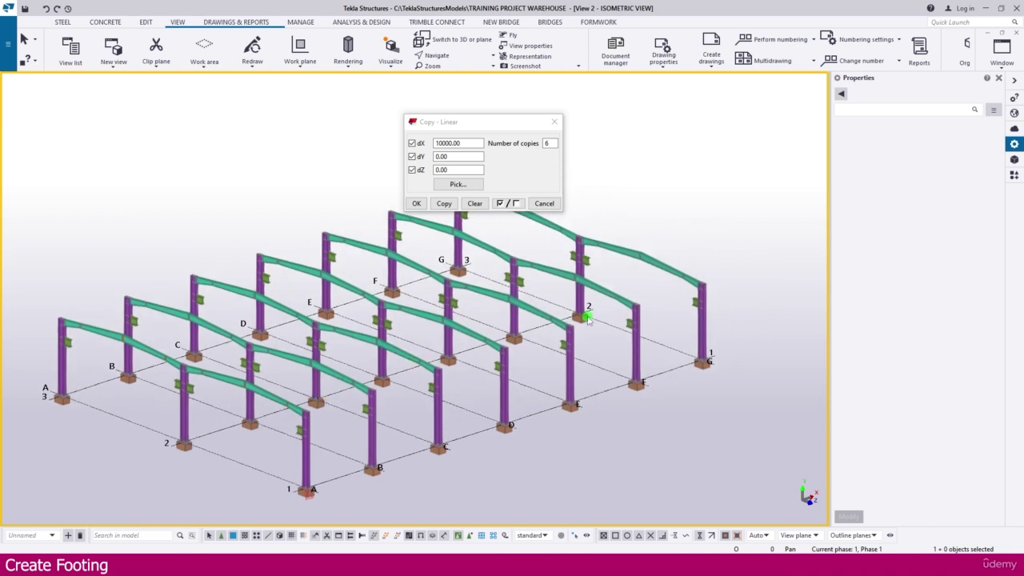
{"action": "middle_click_drag", "start_coordinate": [555, 318], "coordinate": [504, 340]}
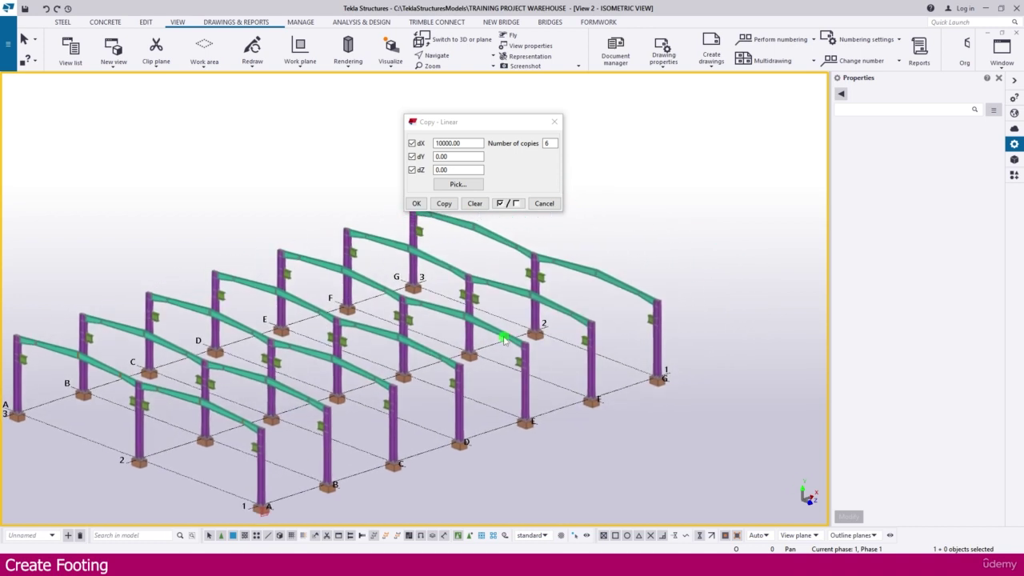